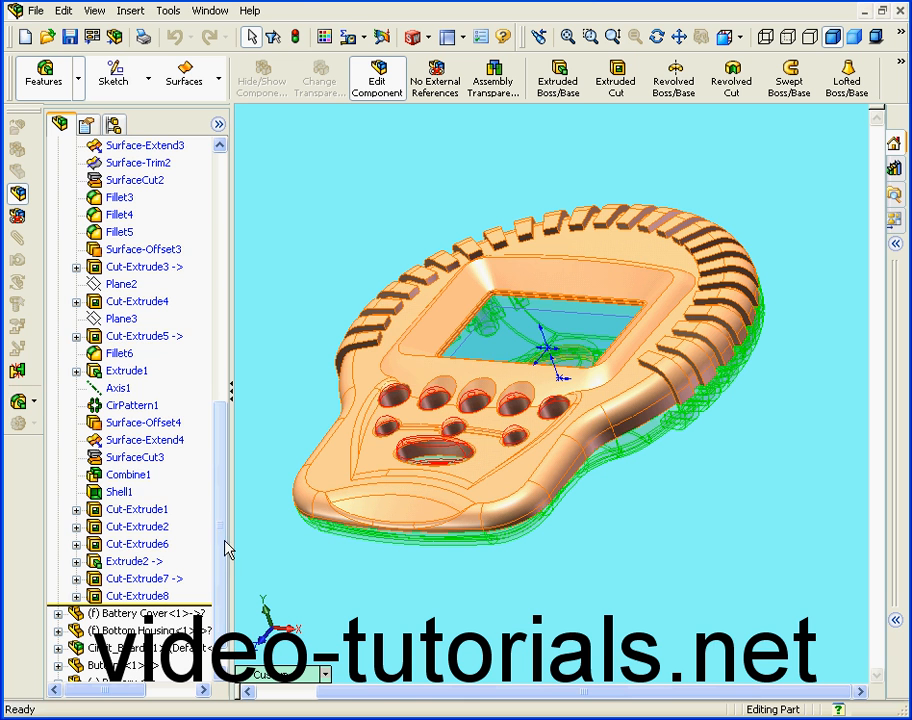
Offset the sloped face surrounding the screen opening by 0.50 mm with the offset direction flipped
left_click(447, 330)
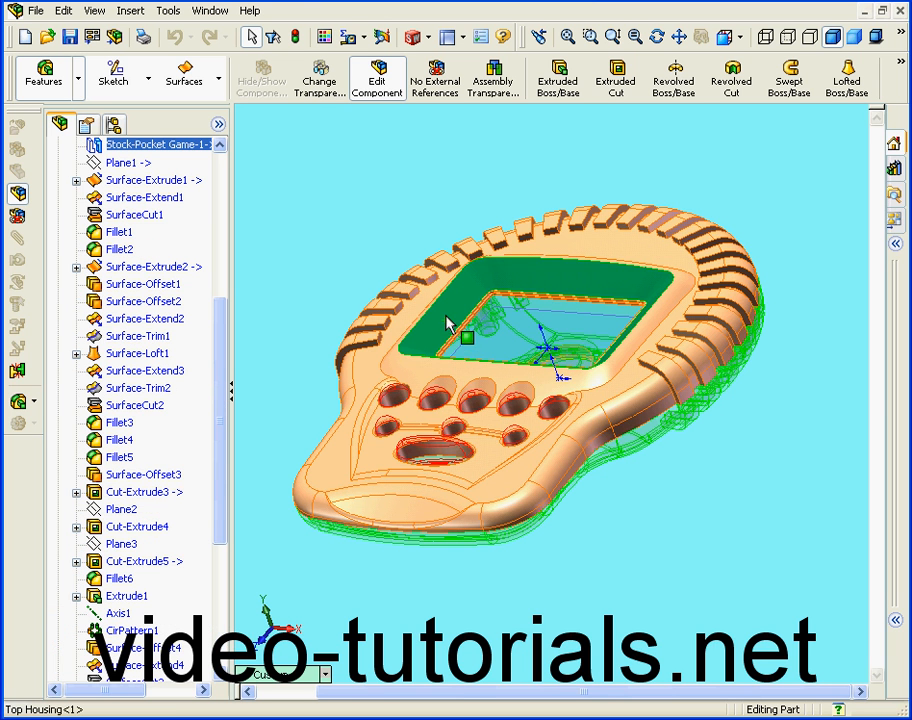
left_click(184, 76)
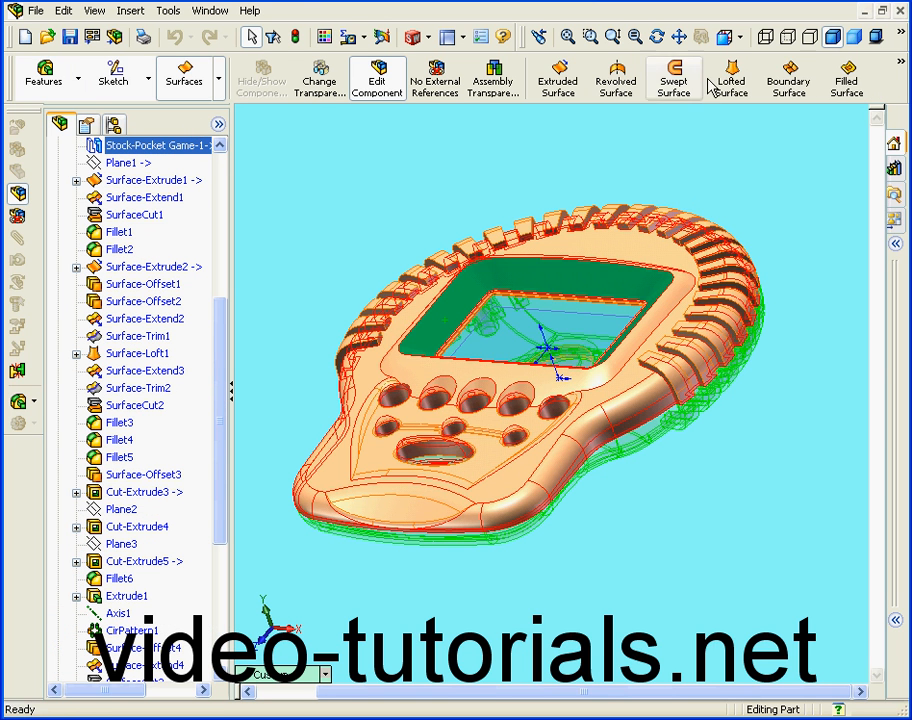
left_click(902, 65)
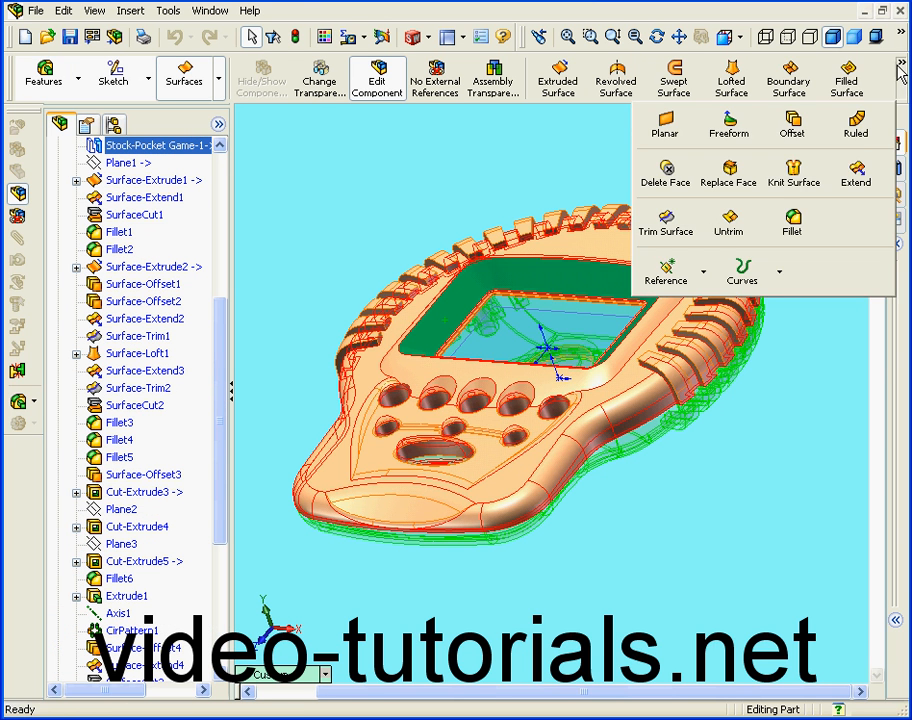
left_click(791, 136)
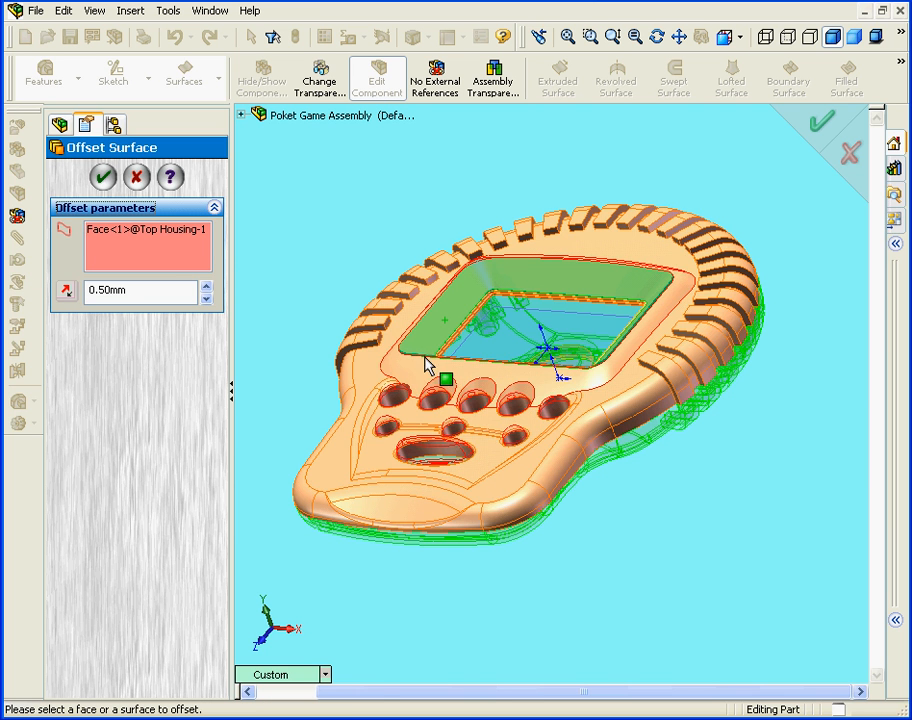
scroll(432, 368, "down", 5)
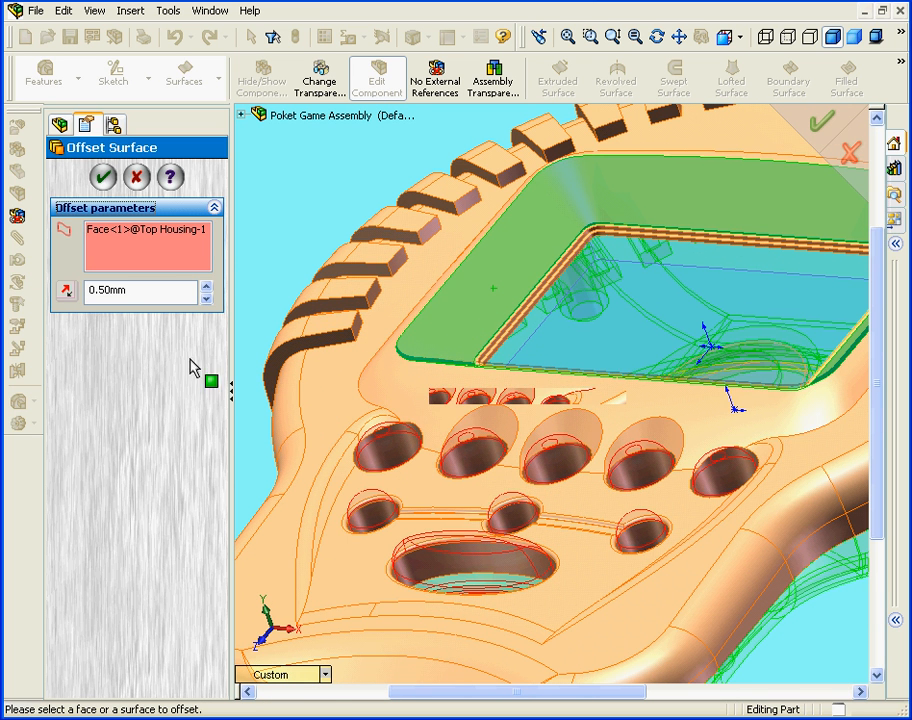
left_click(67, 290)
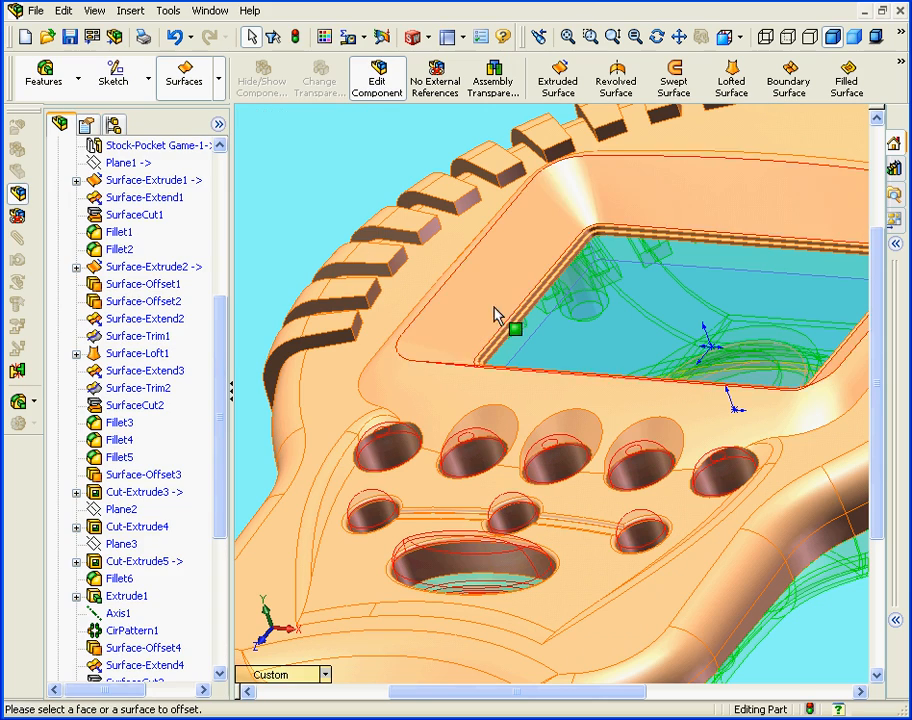
Offset the narrow outer ledge face around the screen opening by 0 mm, removing the preselected surface from the selection
middle_click_drag(495, 311, 509, 405)
scroll(509, 405, "down", 6)
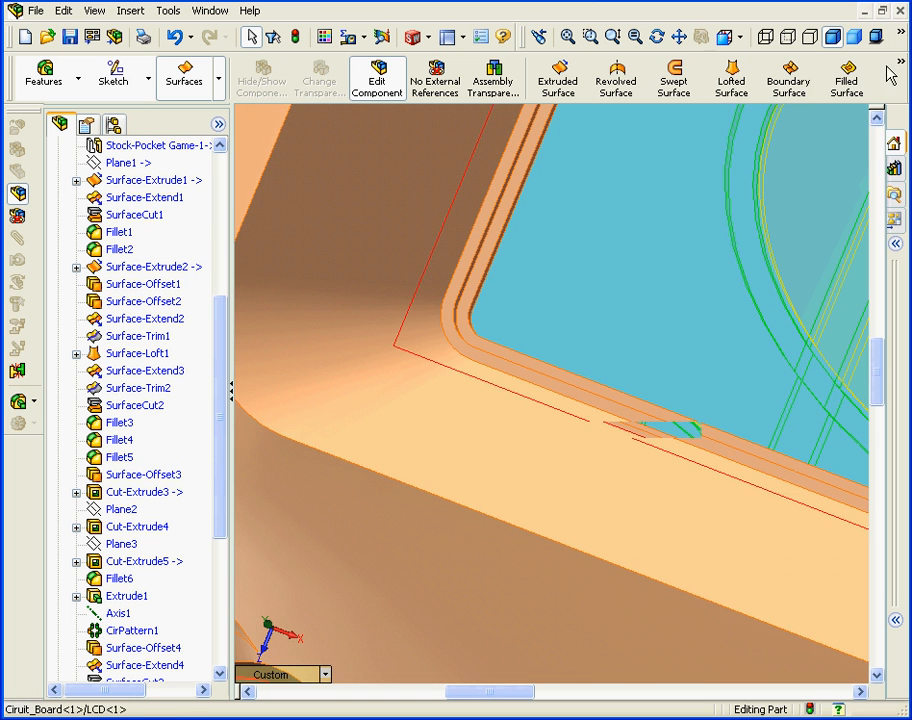
mouse_move(903, 75)
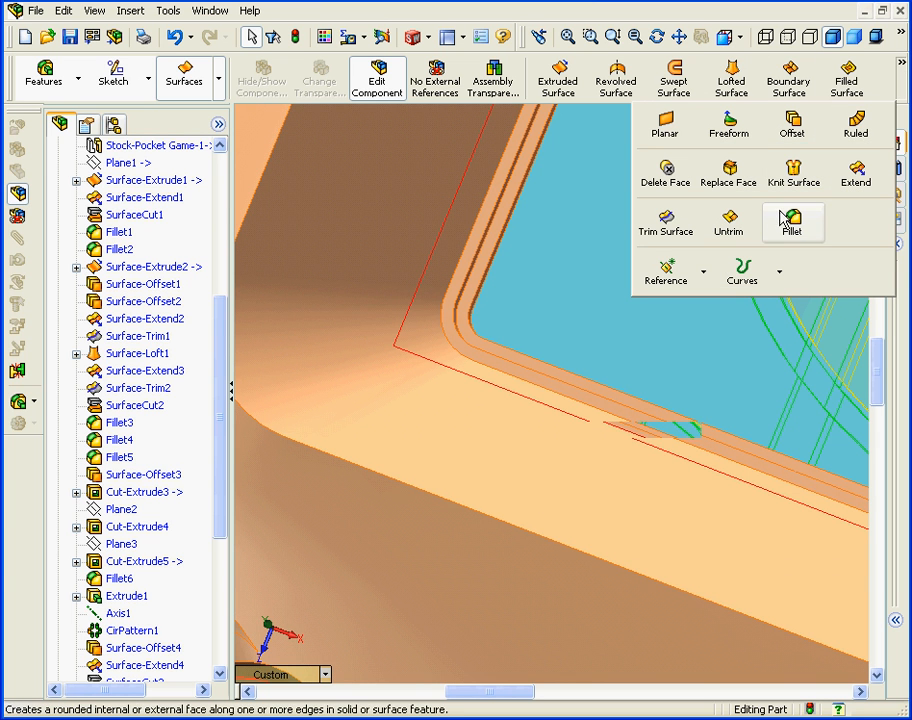
left_click(794, 128)
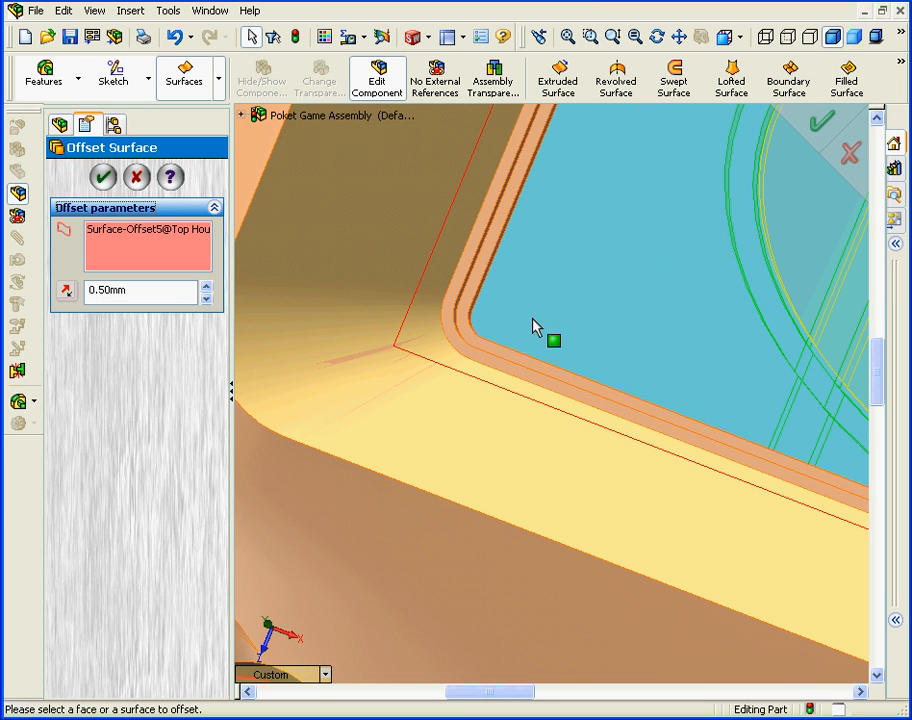
left_click(179, 232)
right_click(179, 236)
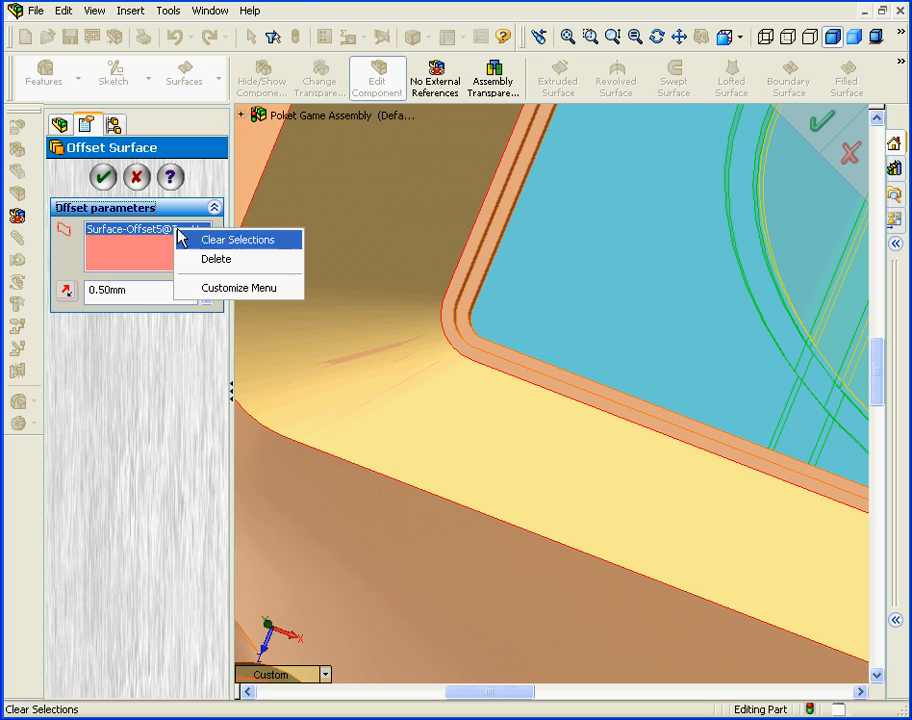
left_click(219, 261)
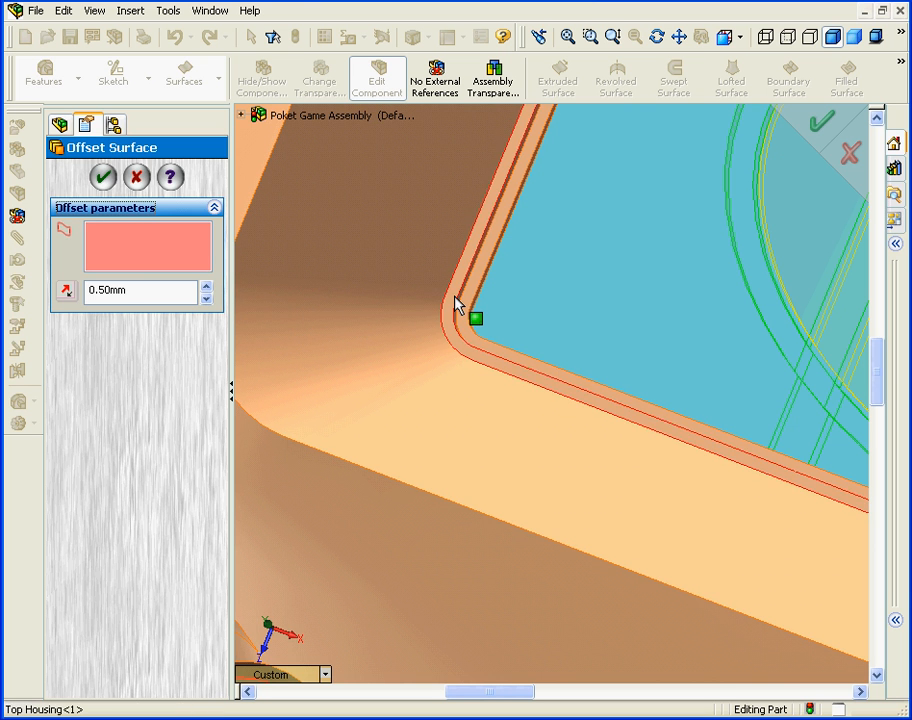
left_click(456, 302)
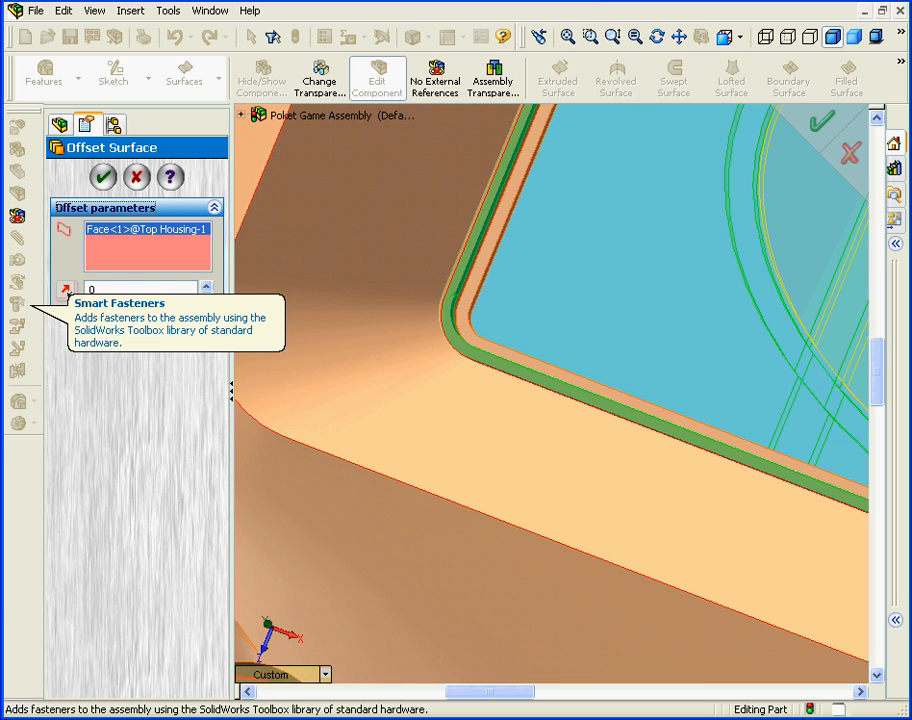
key("Return")
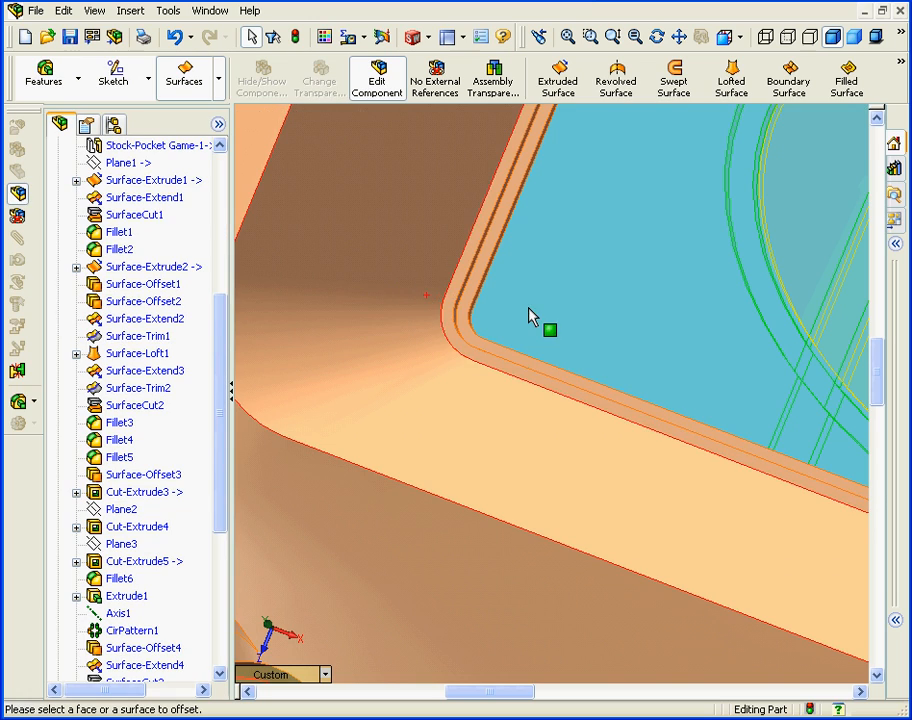
Hide the Cut-Extrude8 solid body of the Top Housing
scroll(540, 318, "up", 8)
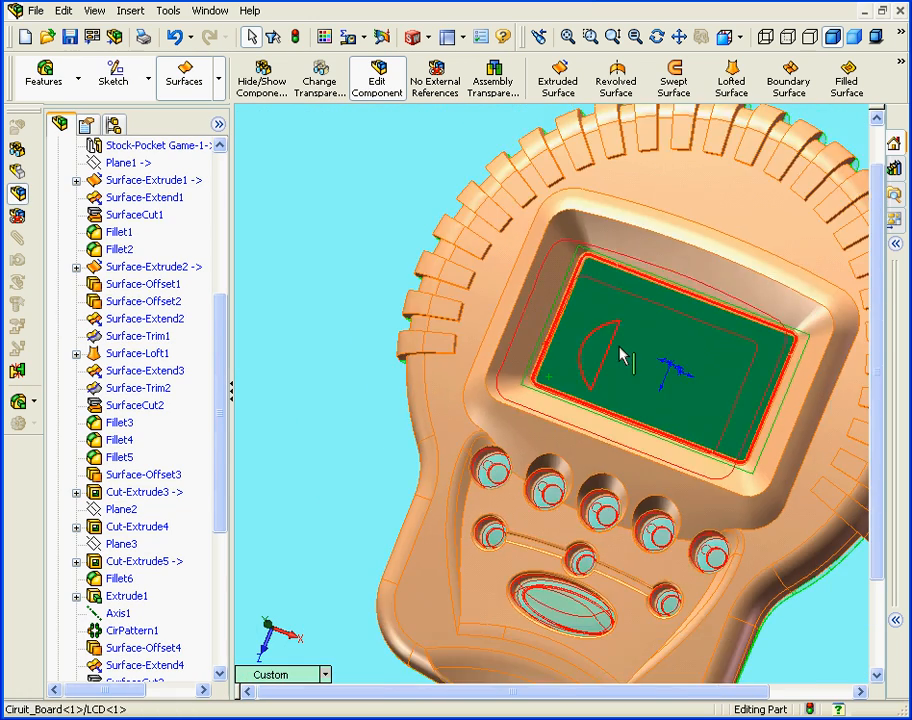
middle_click_drag(622, 357, 631, 330)
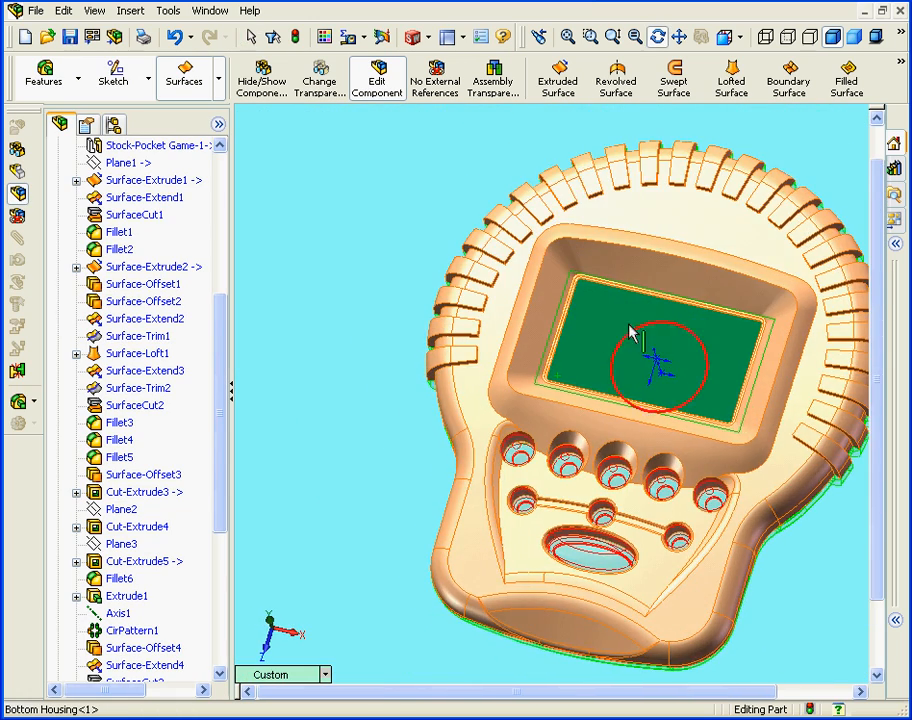
scroll(226, 340, "up", 4)
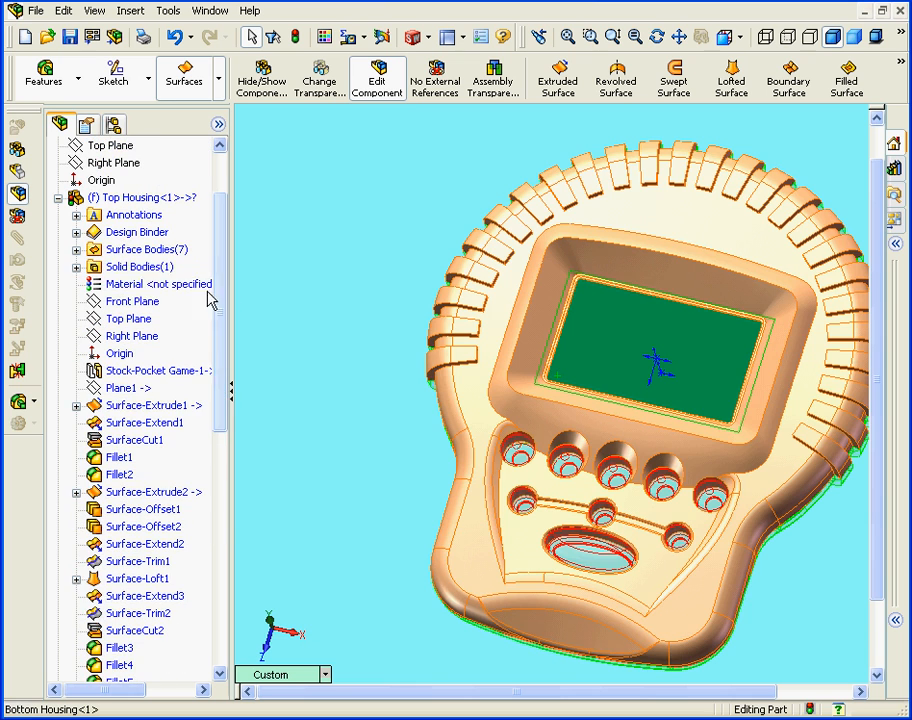
left_click(130, 267)
left_click(76, 267)
left_click(140, 285)
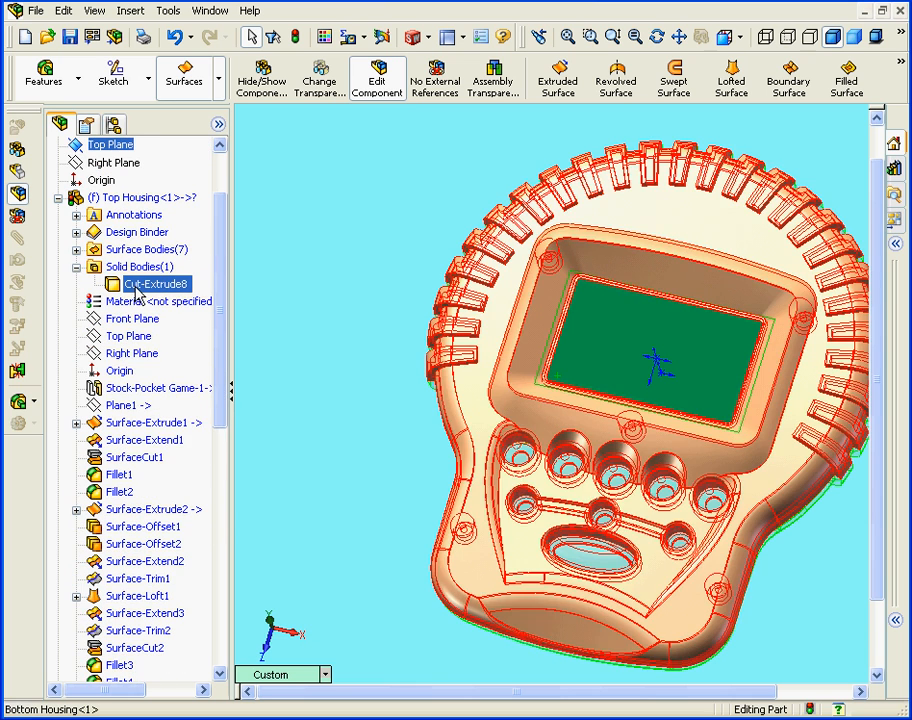
right_click(136, 290)
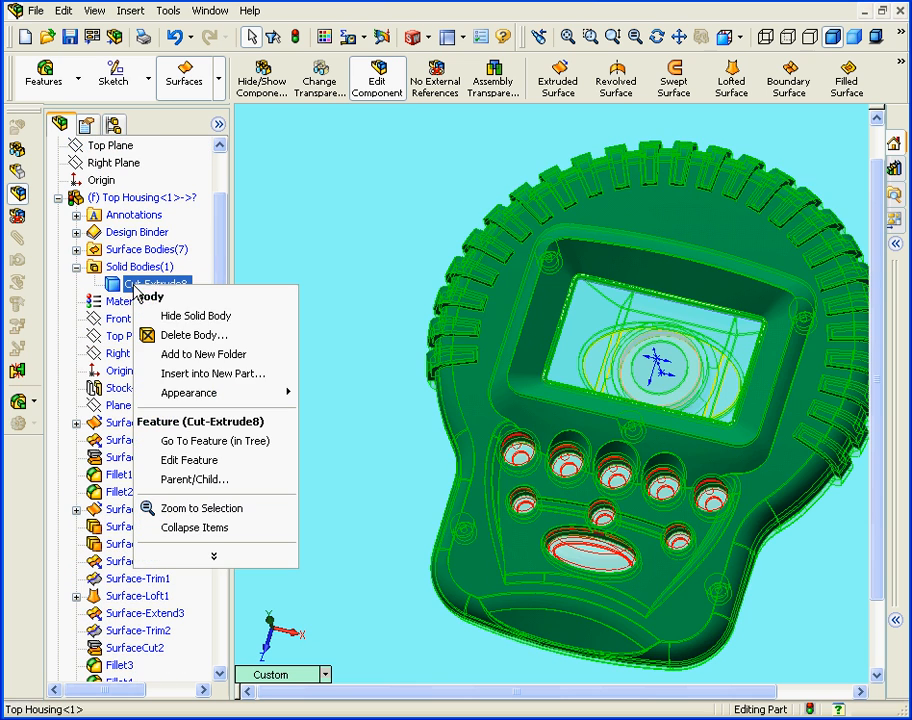
left_click(204, 316)
Extend the outer edge of the ledge surface up to the sloped offset surface, using the Same surface extension type
scroll(574, 356, "down", 6)
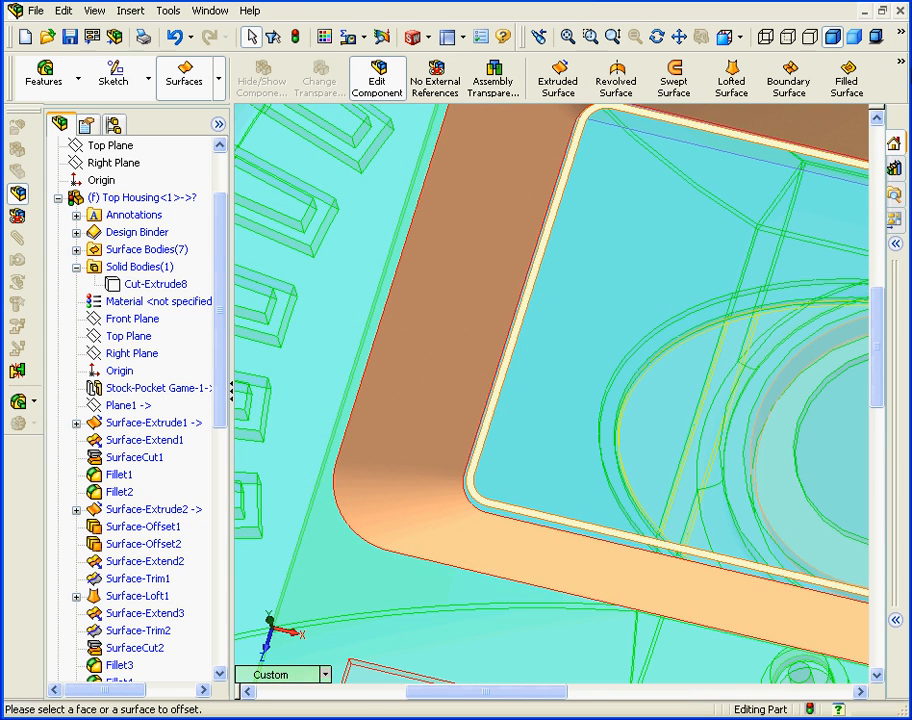
left_click(900, 64)
left_click(860, 180)
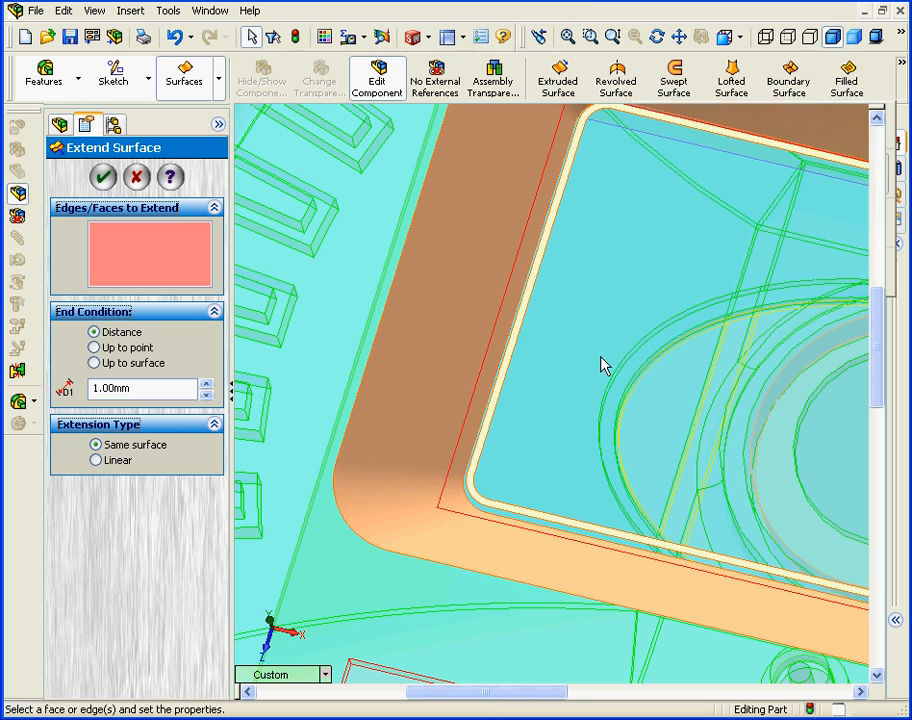
left_click(470, 497)
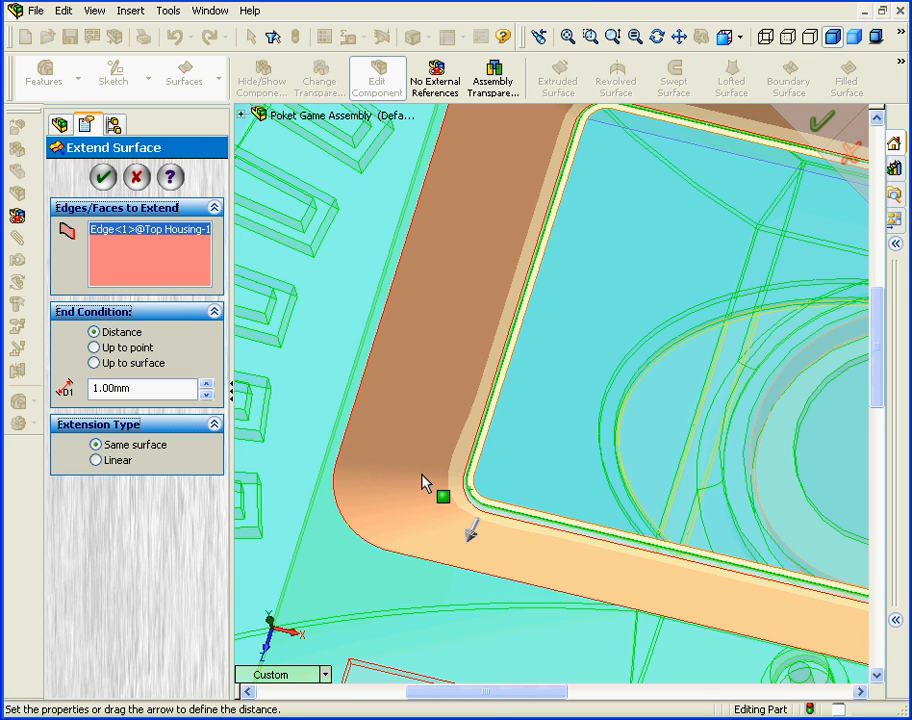
left_click(94, 364)
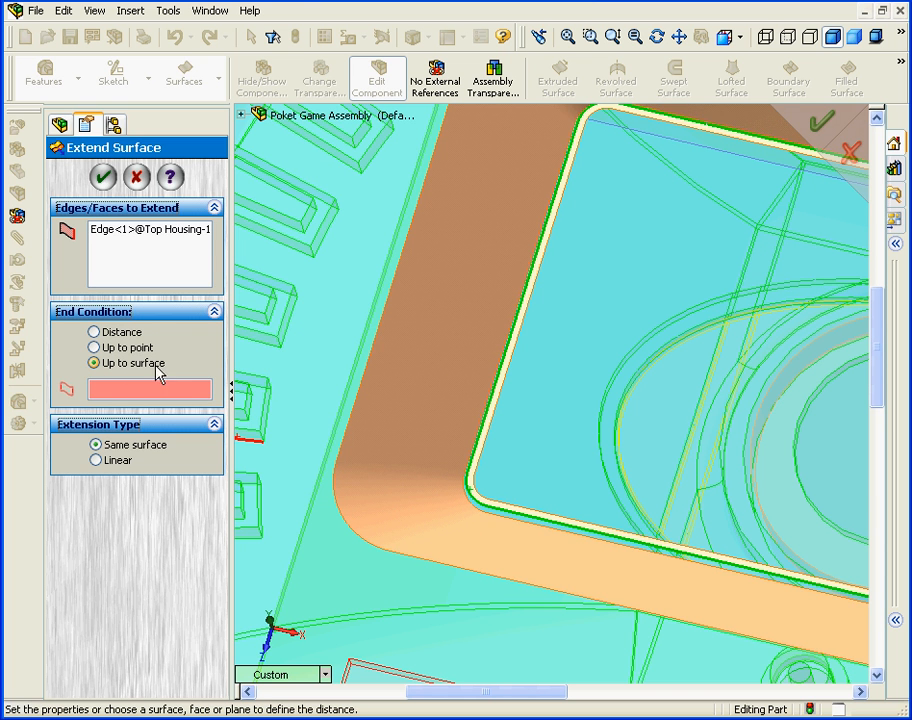
left_click(447, 412)
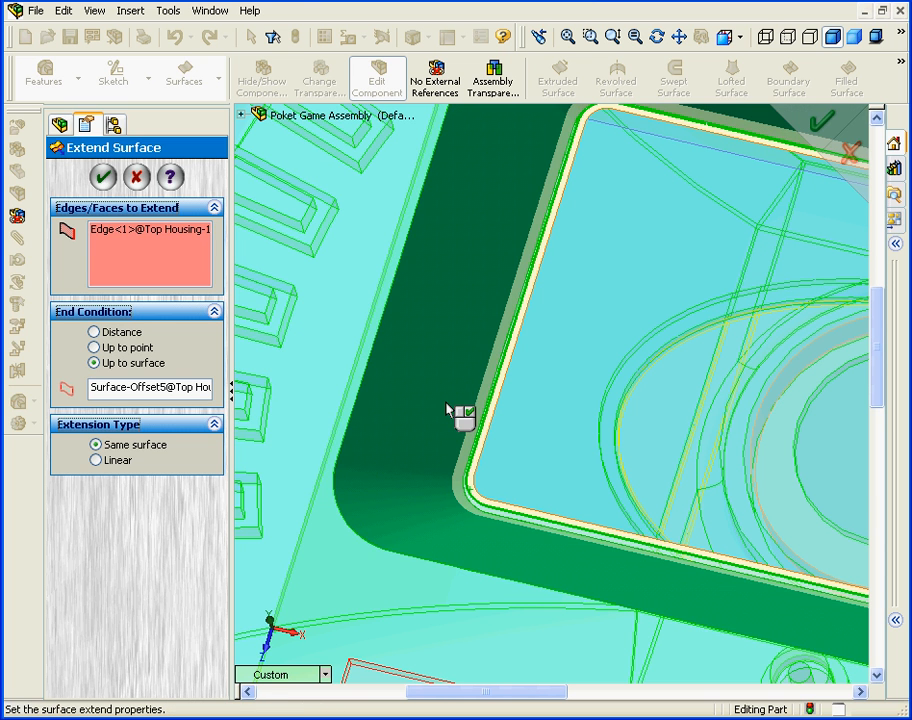
left_click(108, 182)
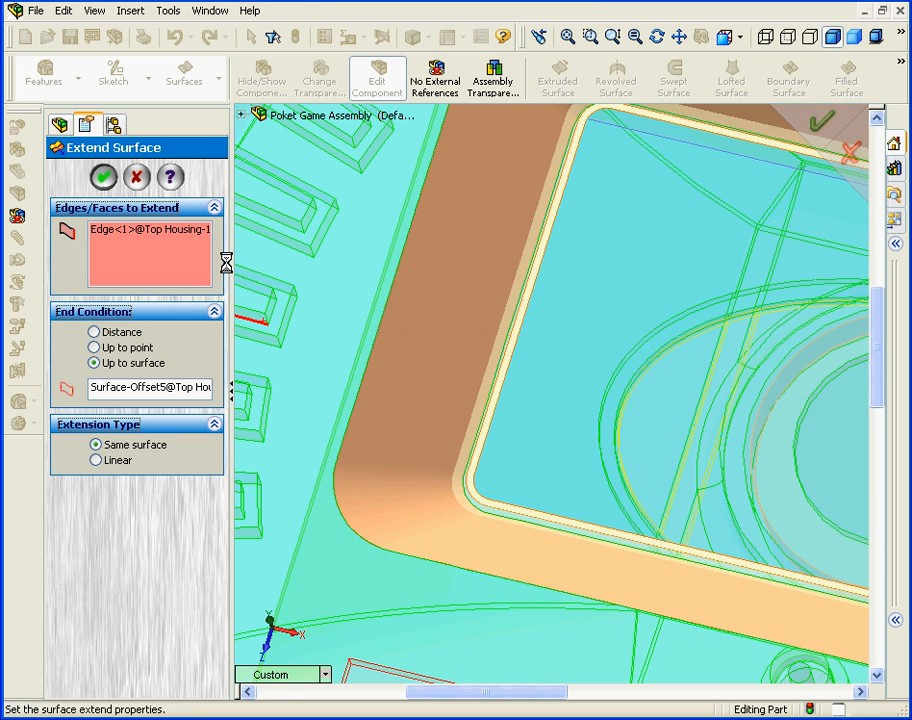
Fill the opening with a planar surface bounded by the inner edge of the extended ledge surface
left_click(900, 63)
left_click(662, 140)
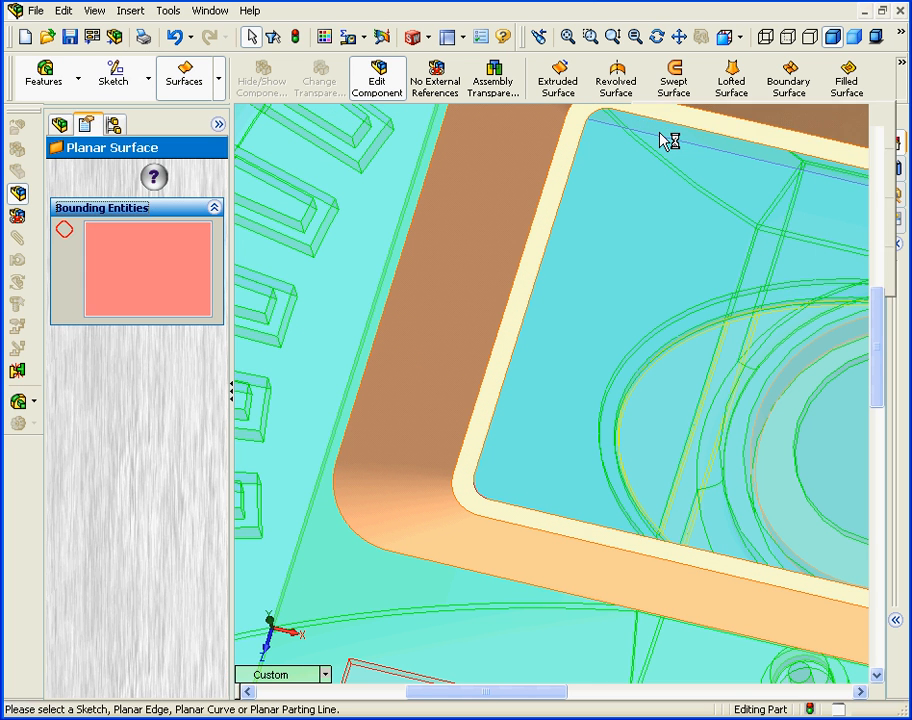
left_click(515, 355)
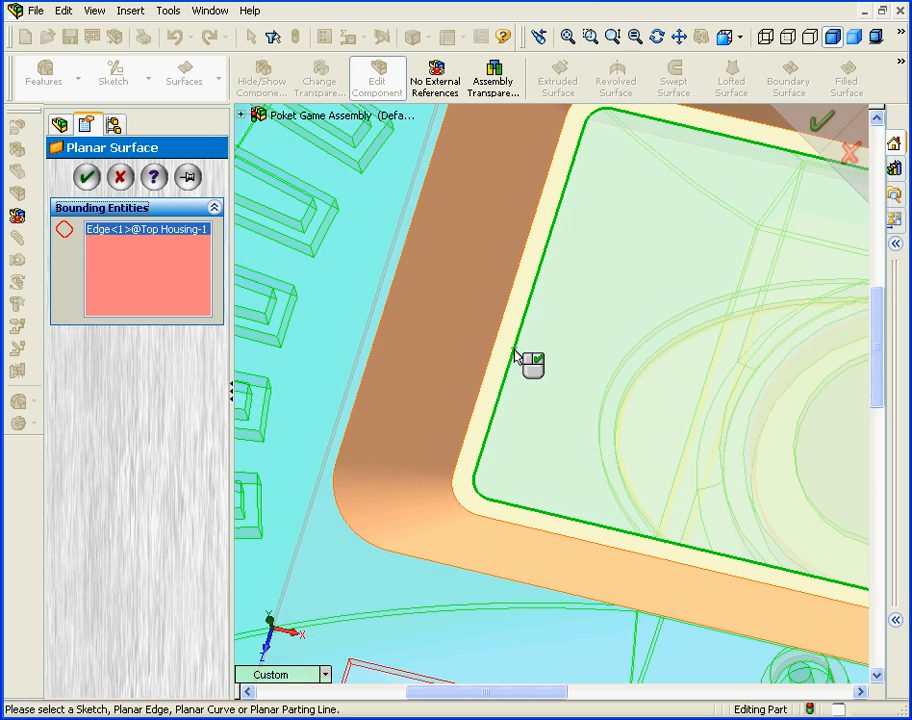
left_click(120, 178)
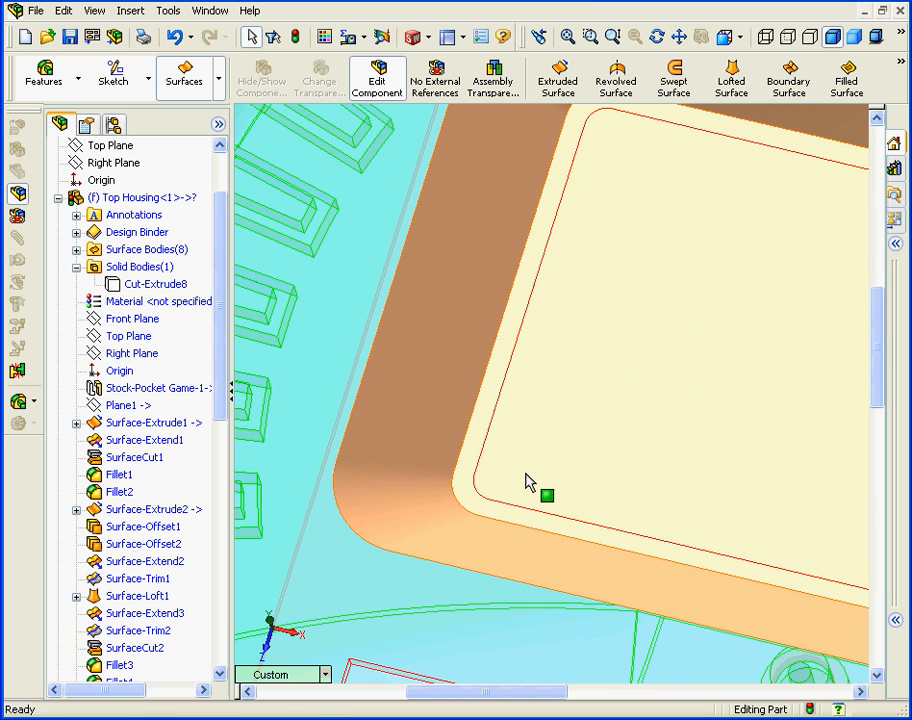
Knit the planar surface and the extended ledge surface together without forming a solid
left_click(901, 64)
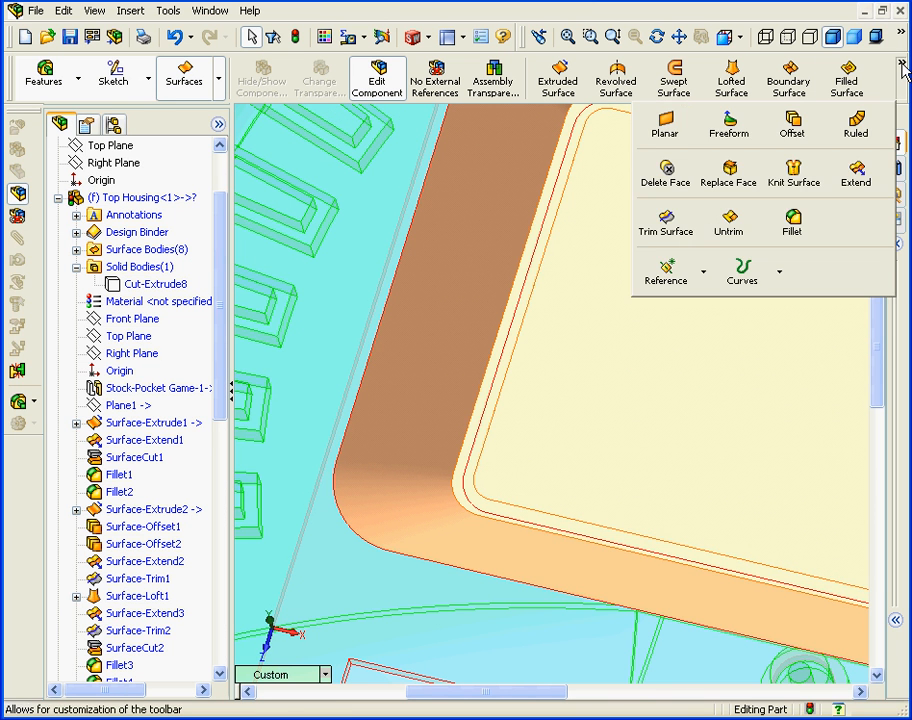
left_click(797, 178)
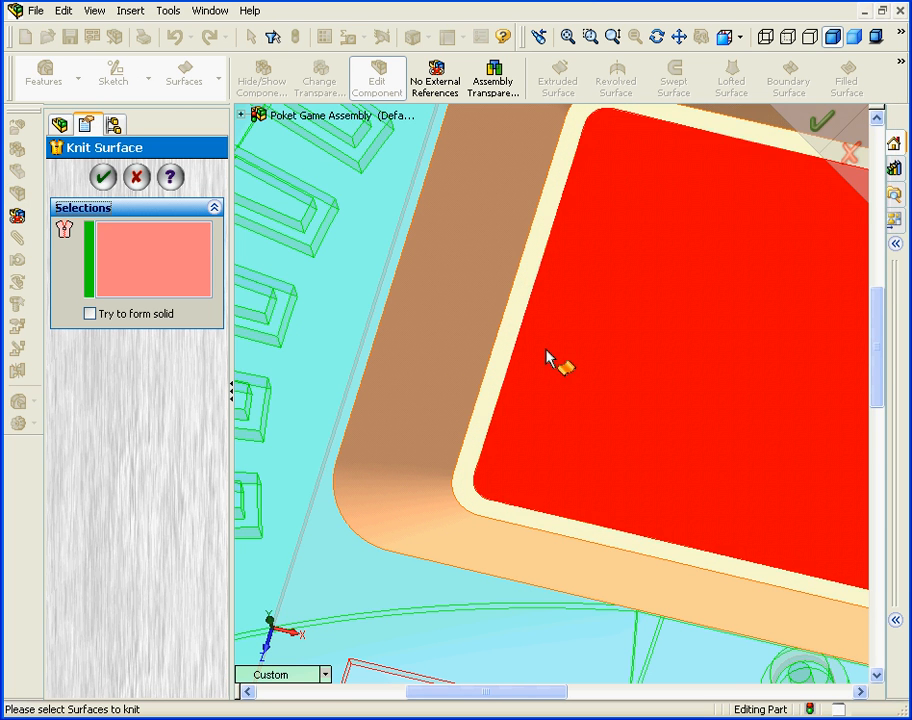
left_click(548, 359)
left_click(479, 345)
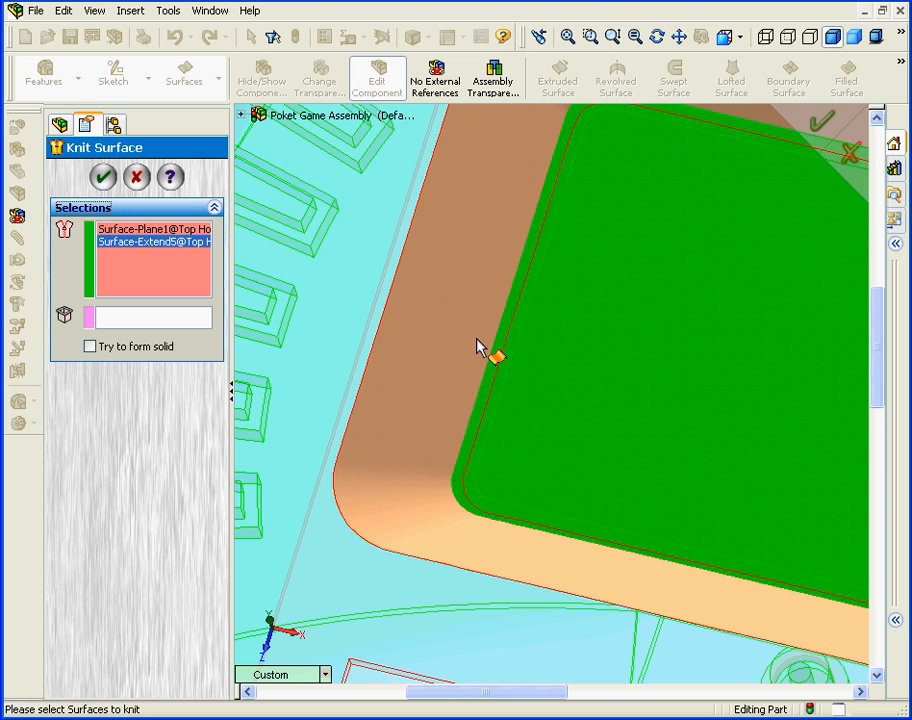
left_click(103, 178)
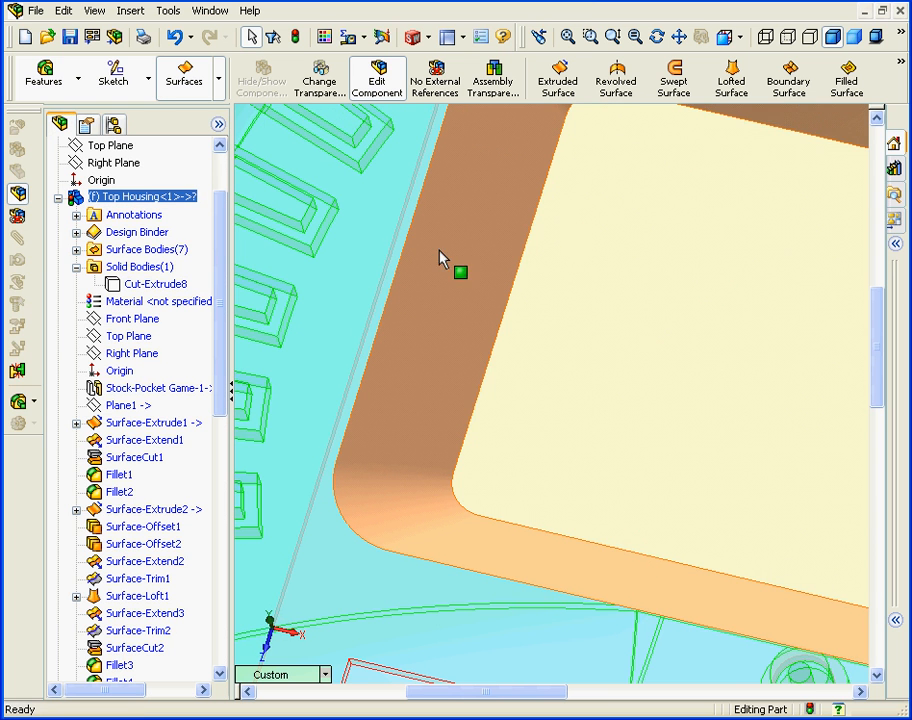
Mutually trim the knitted surface and the sloped offset surface, keeping the sloped wall piece and the inner piece of the knitted surface
left_click(901, 66)
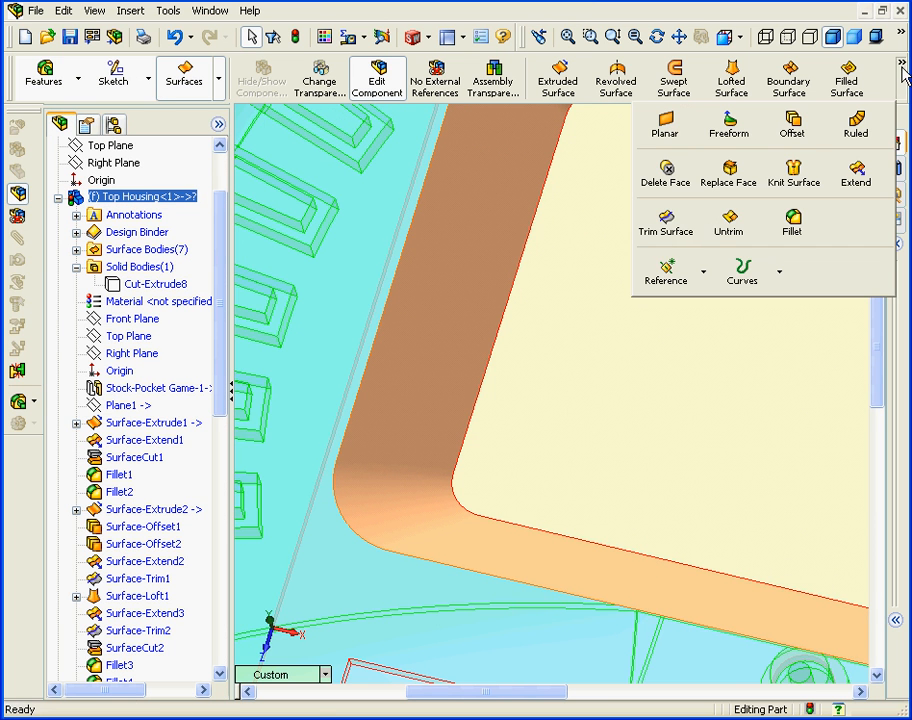
left_click(660, 222)
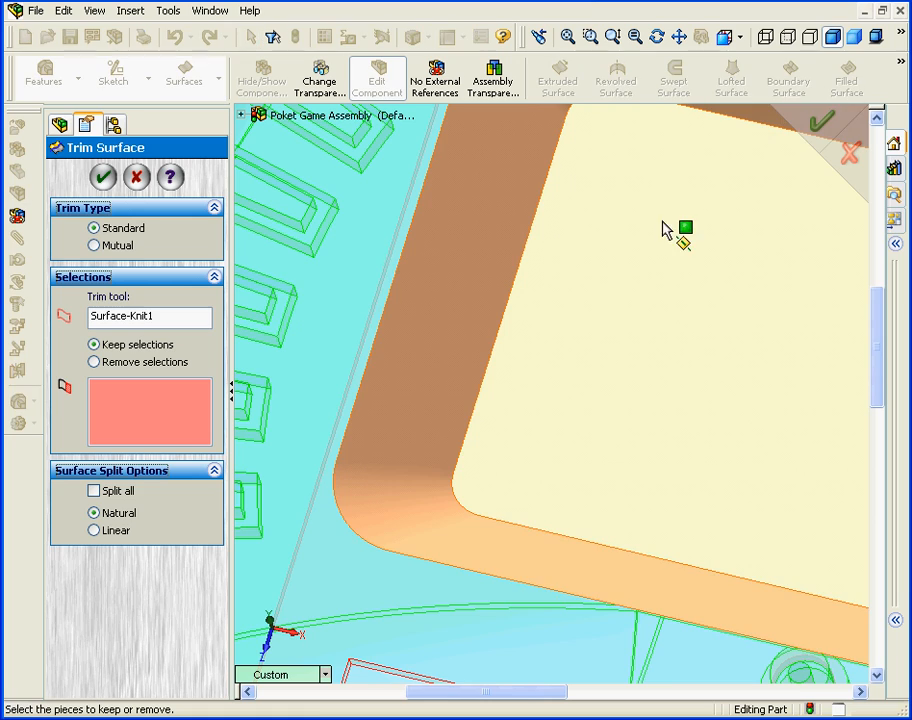
left_click(93, 246)
middle_click_drag(466, 368, 585, 440)
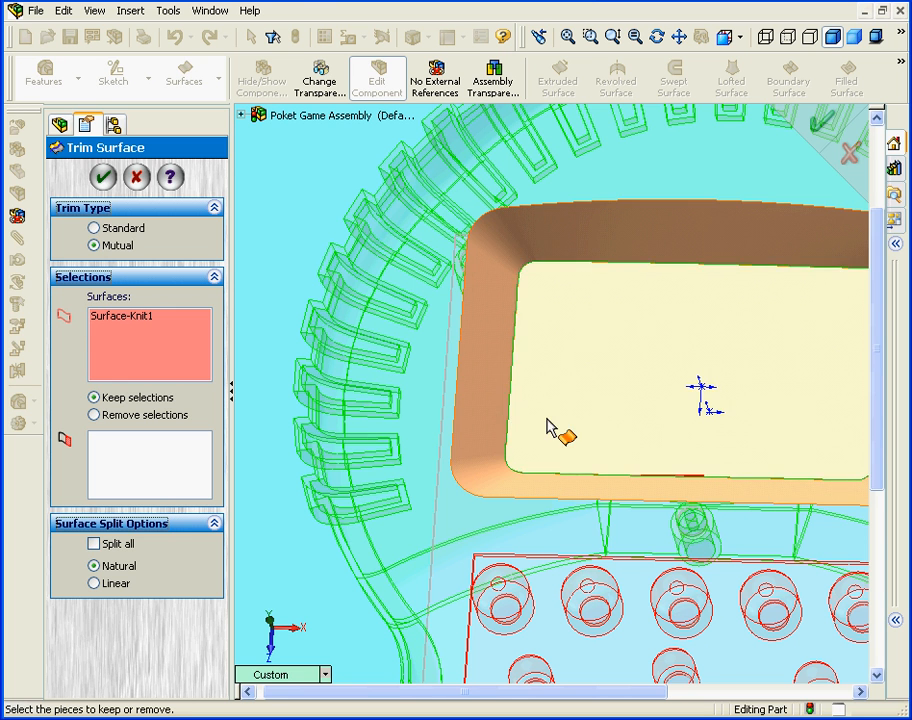
left_click(548, 427)
left_click(479, 422)
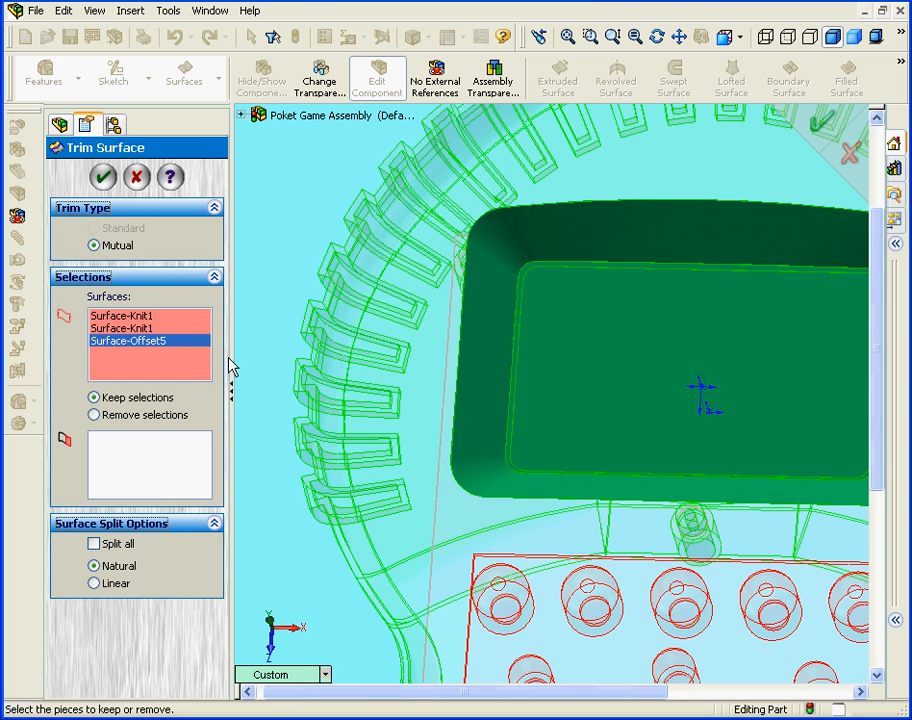
left_click(157, 462)
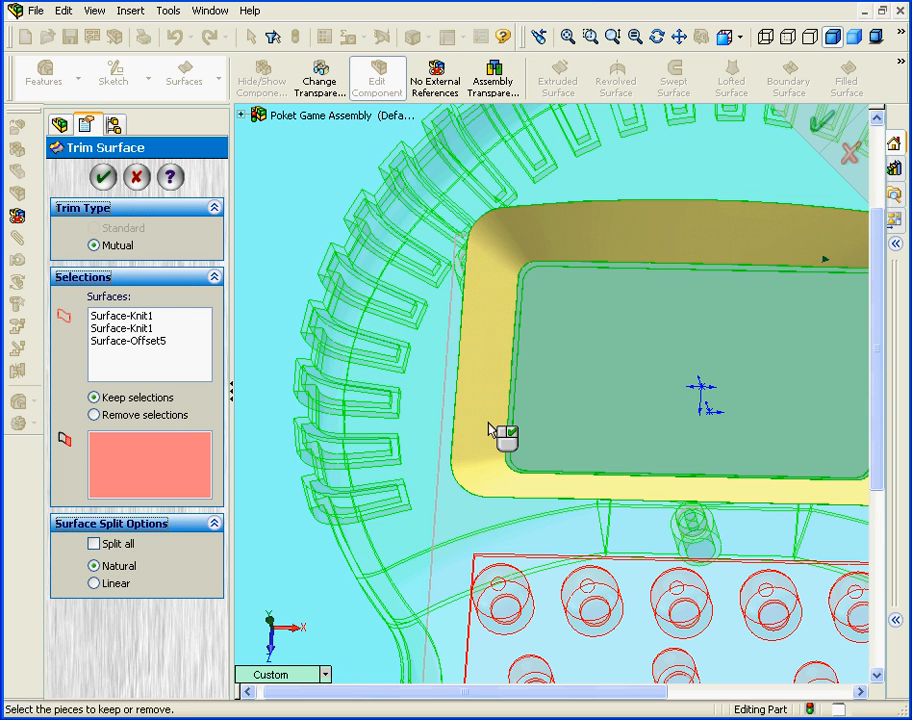
left_click(495, 430)
left_click(538, 420)
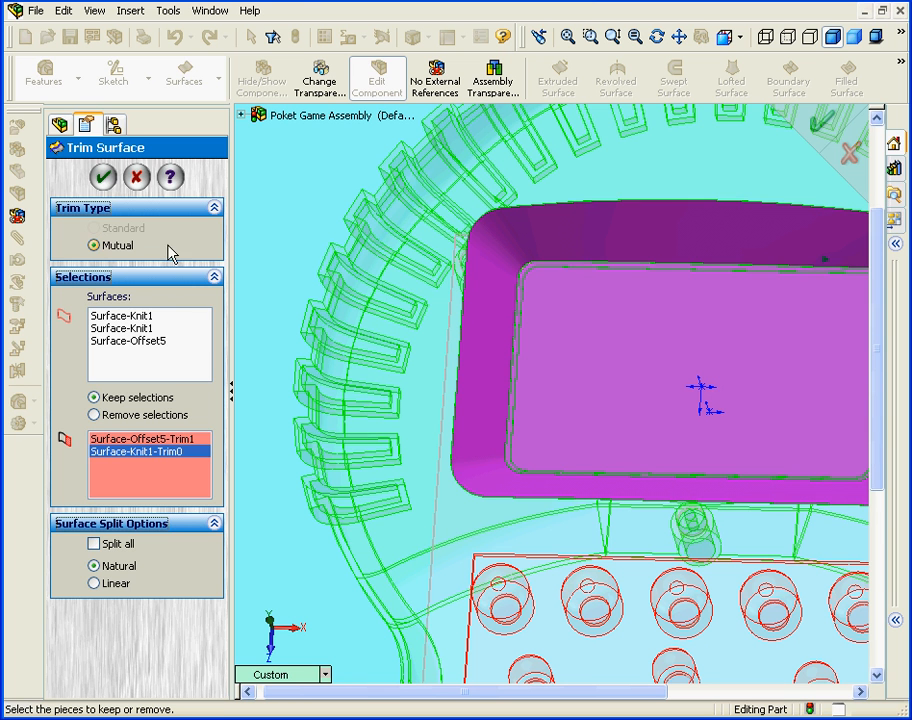
left_click(104, 177)
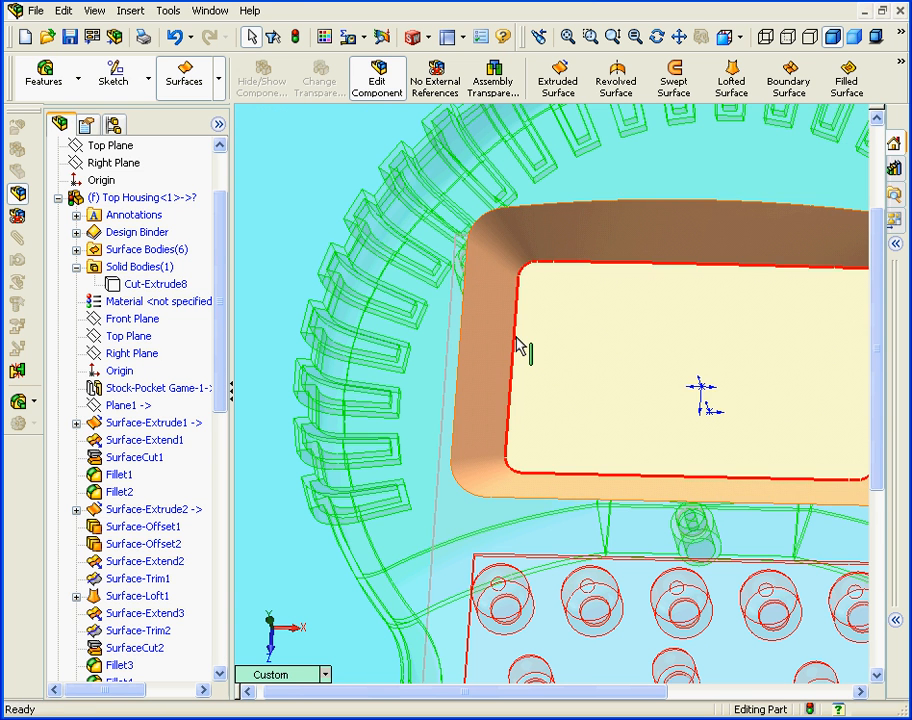
Create a reference plane offset 12 mm from the Top Plane of the Top Housing
left_click(569, 38)
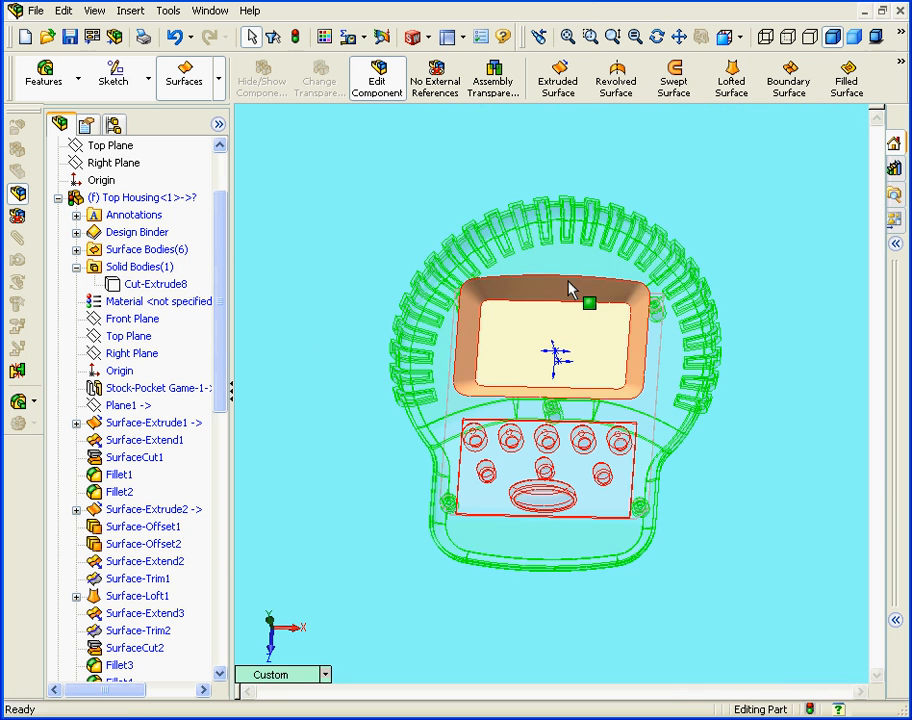
left_click(130, 10)
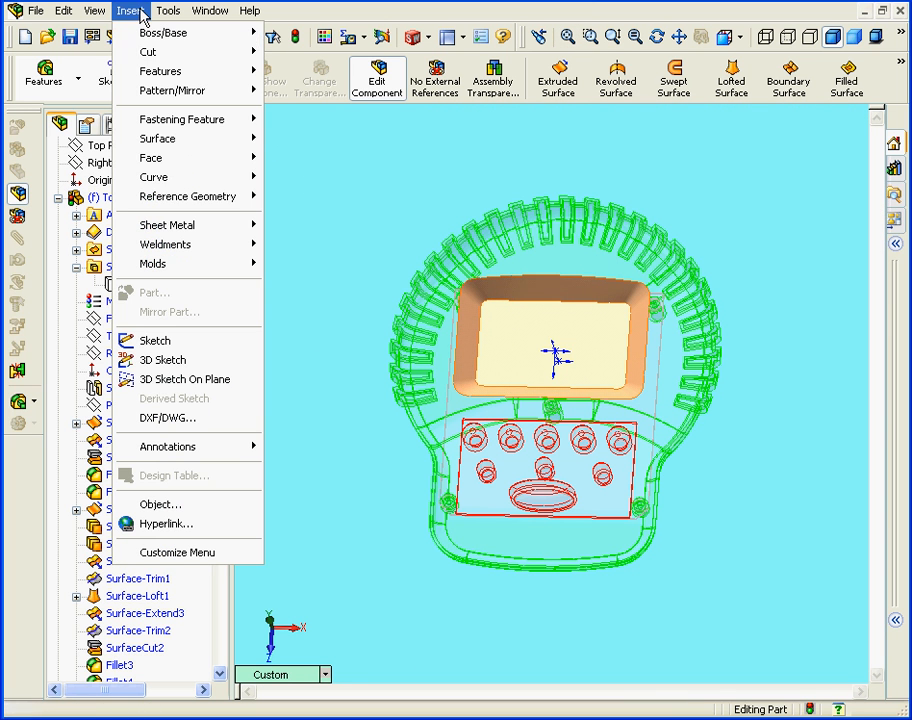
mouse_move(220, 197)
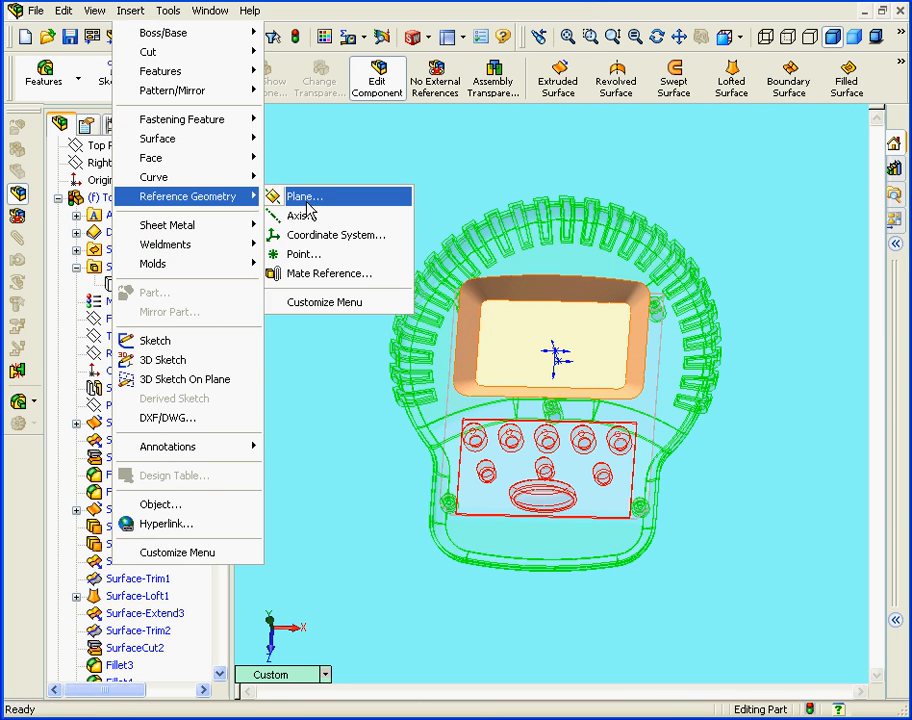
left_click(280, 197)
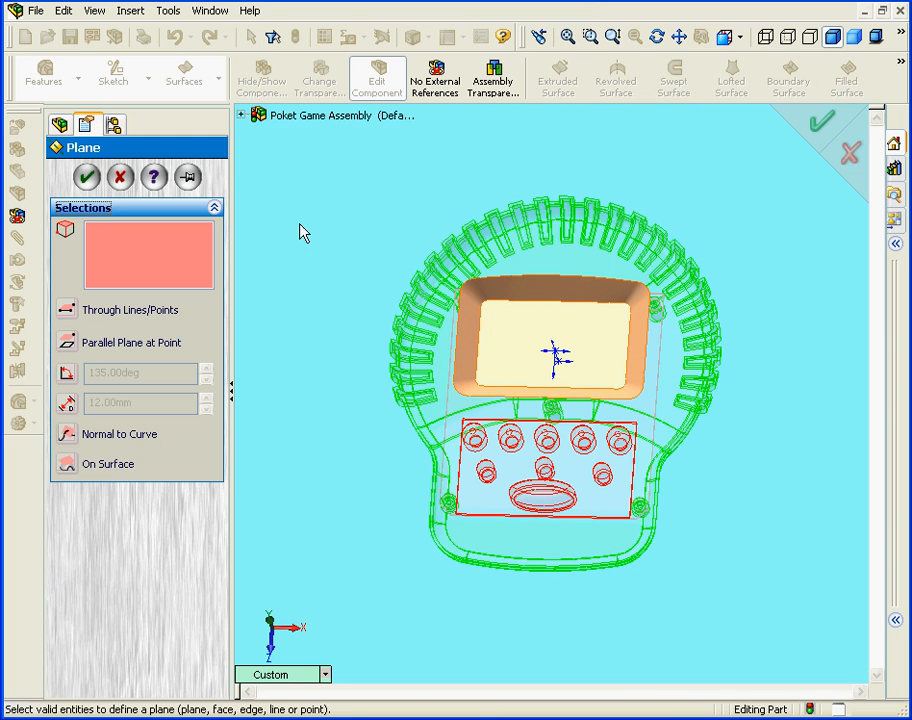
left_click(241, 116)
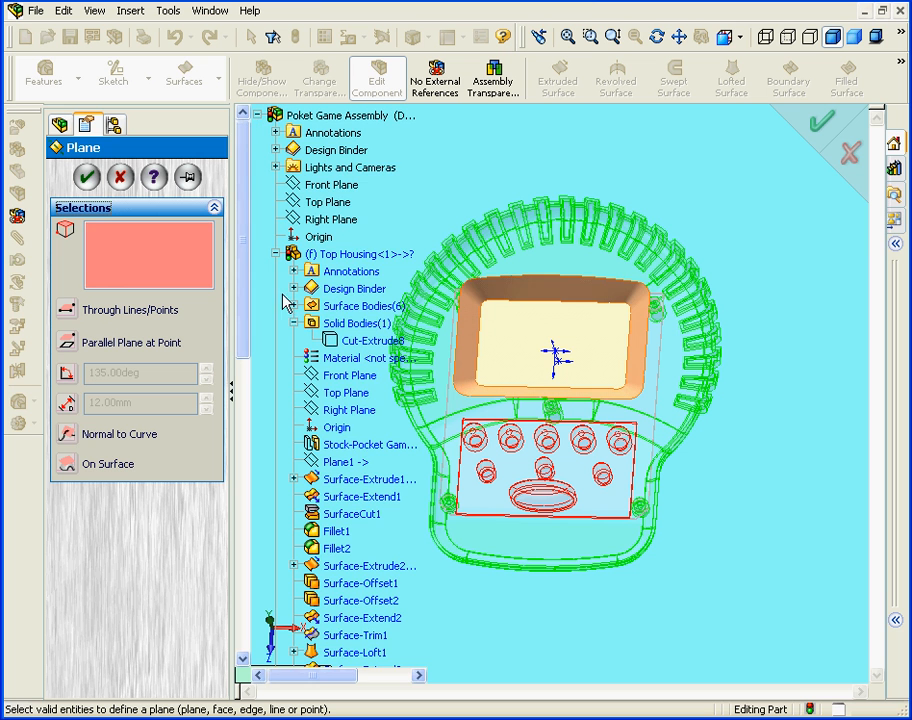
left_click(350, 394)
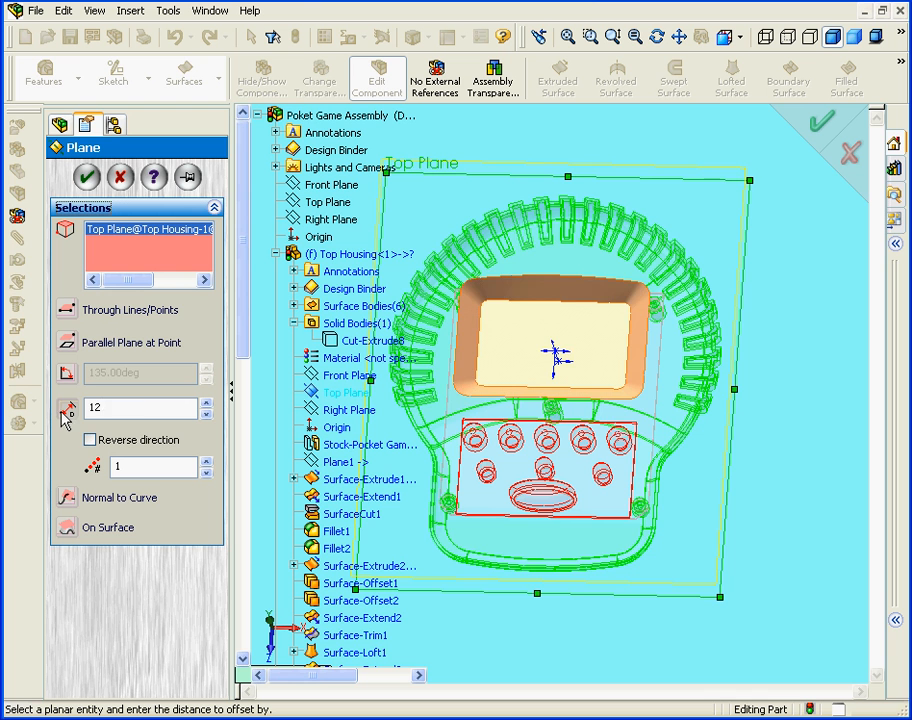
middle_click_drag(597, 543, 587, 493)
left_click(243, 116)
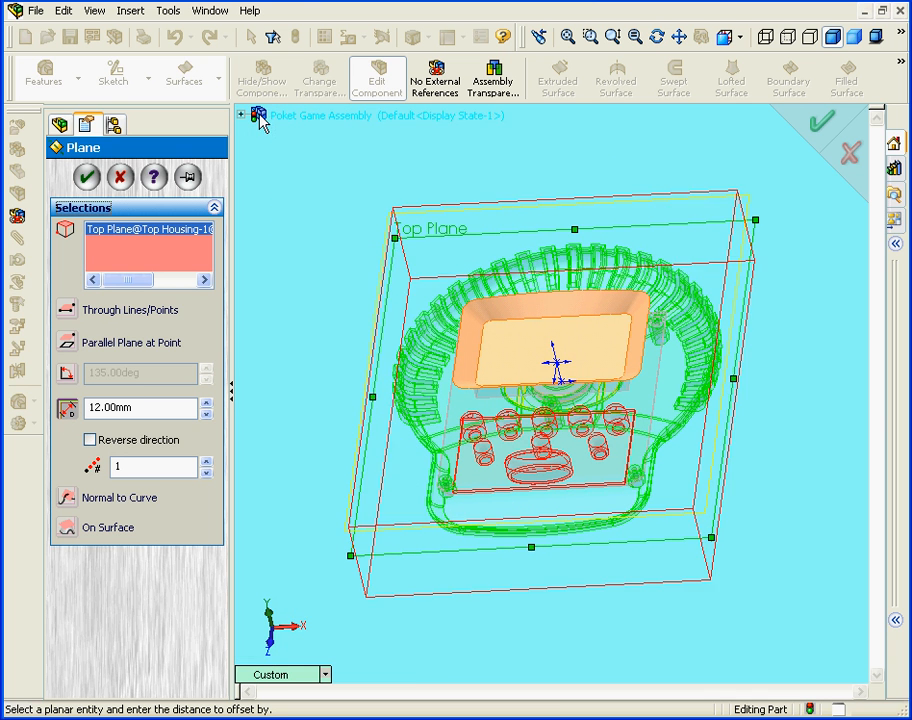
left_click(88, 177)
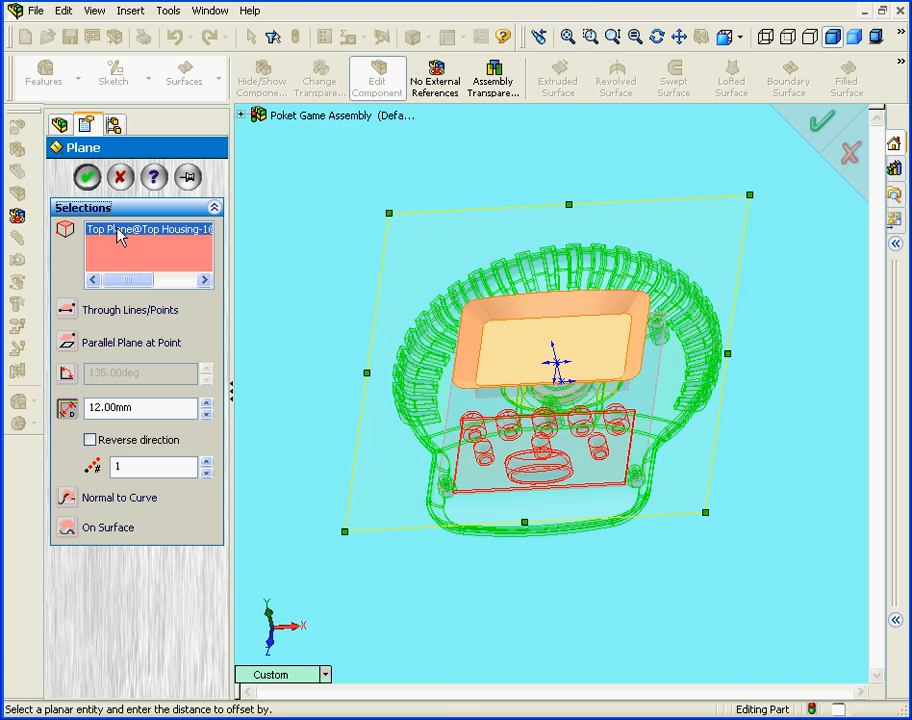
Start a sketch on the new offset plane, Plane4, and view it from the top
left_click_drag(222, 397, 222, 640)
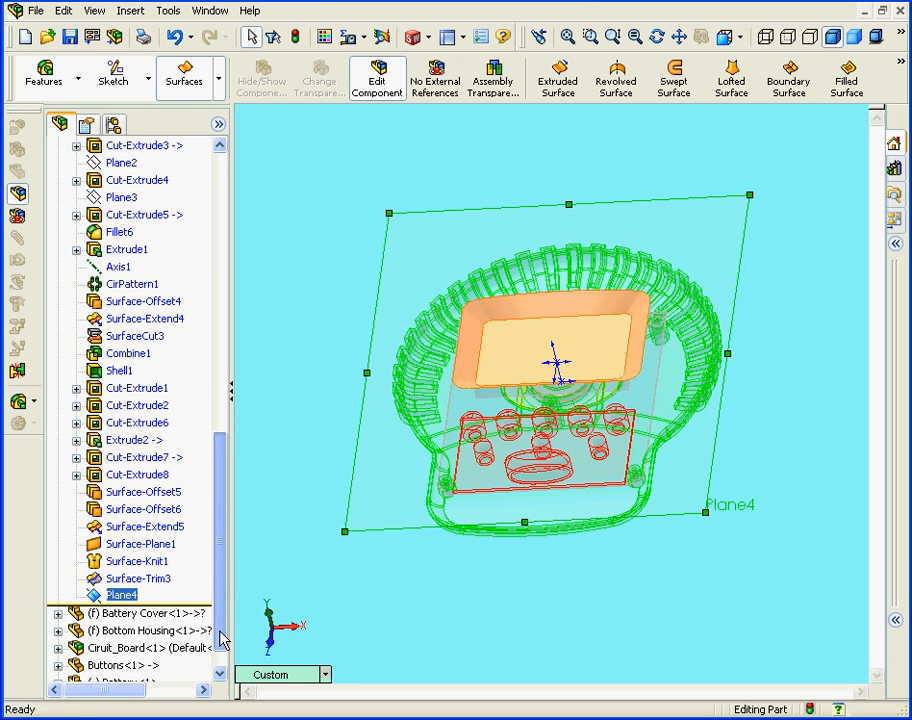
right_click(125, 595)
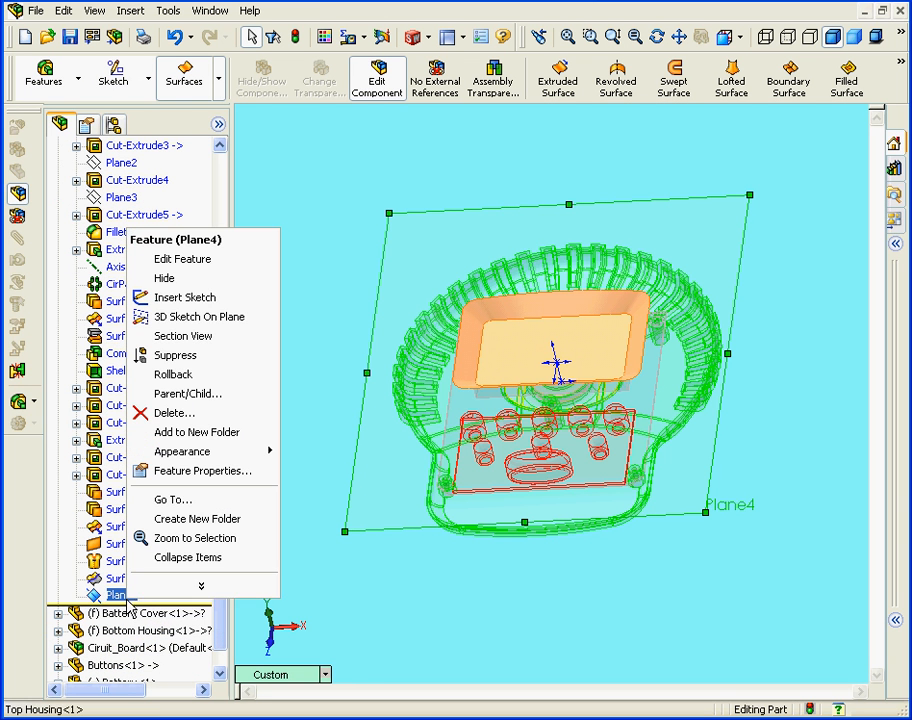
left_click(228, 297)
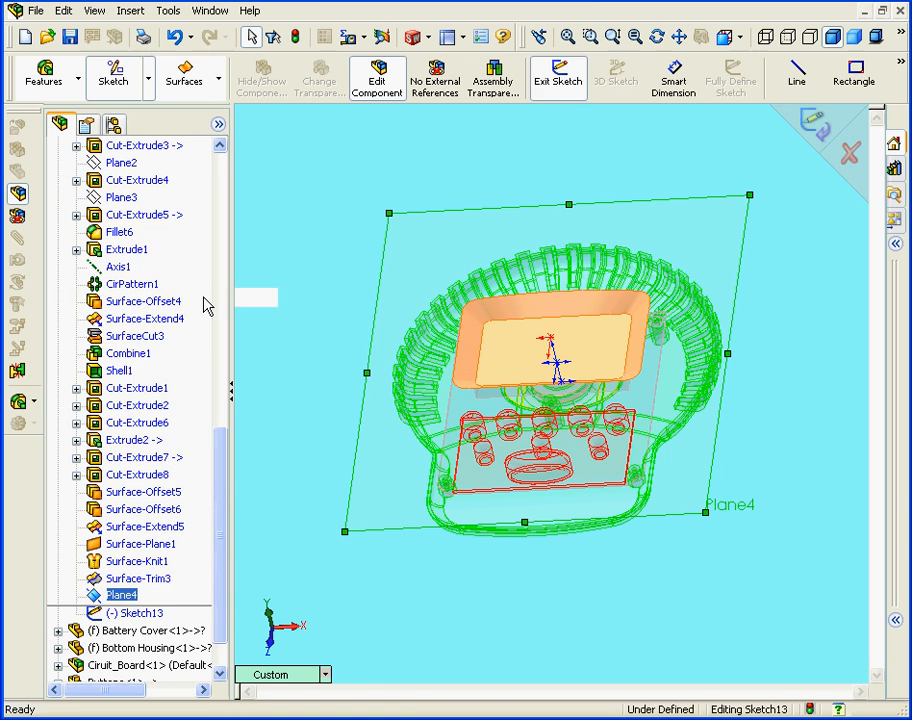
left_click(740, 37)
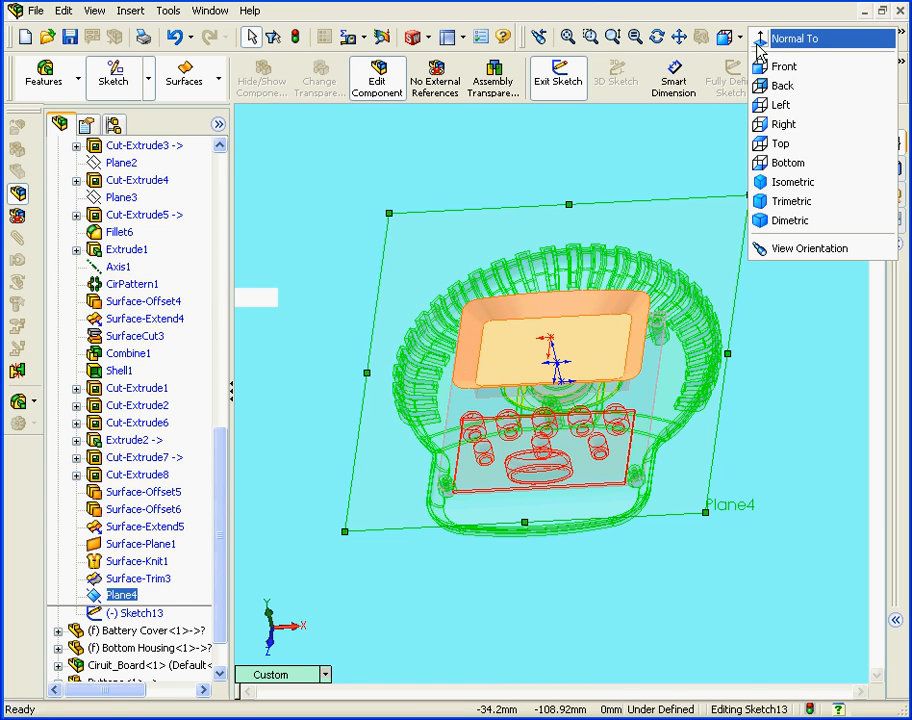
left_click(795, 150)
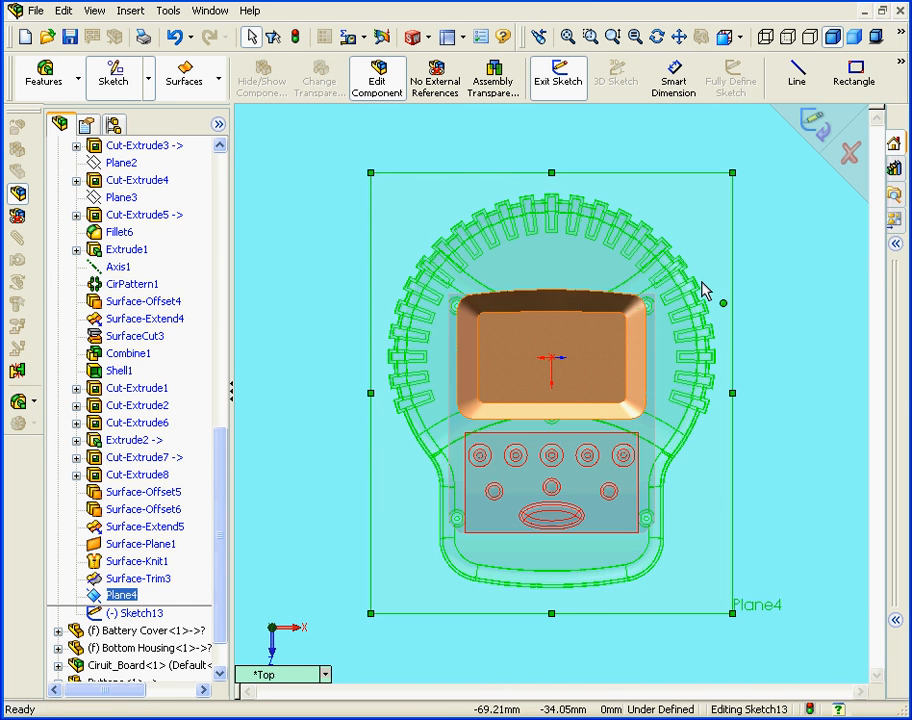
Sketch a rectangle about 59 mm wide and 18 mm high around the origin, crossing both side walls of the screen opening
scroll(611, 346, "down", 5)
scroll(611, 346, "down", 2)
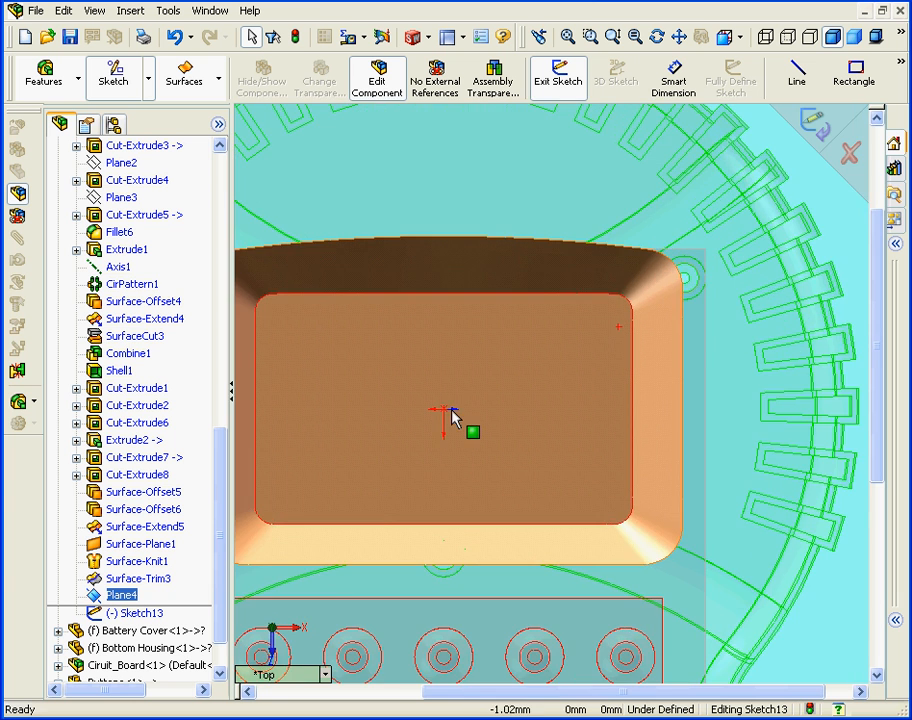
scroll(456, 416, "up", 3)
scroll(470, 410, "down", 2)
scroll(476, 403, "down", 1)
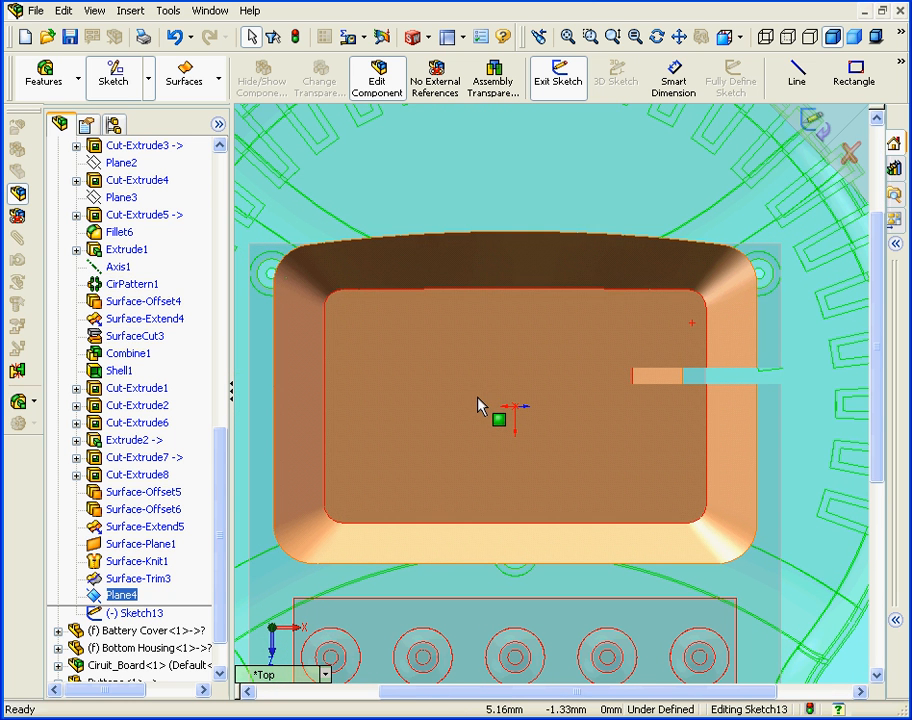
scroll(480, 403, "down", 2)
left_click(856, 74)
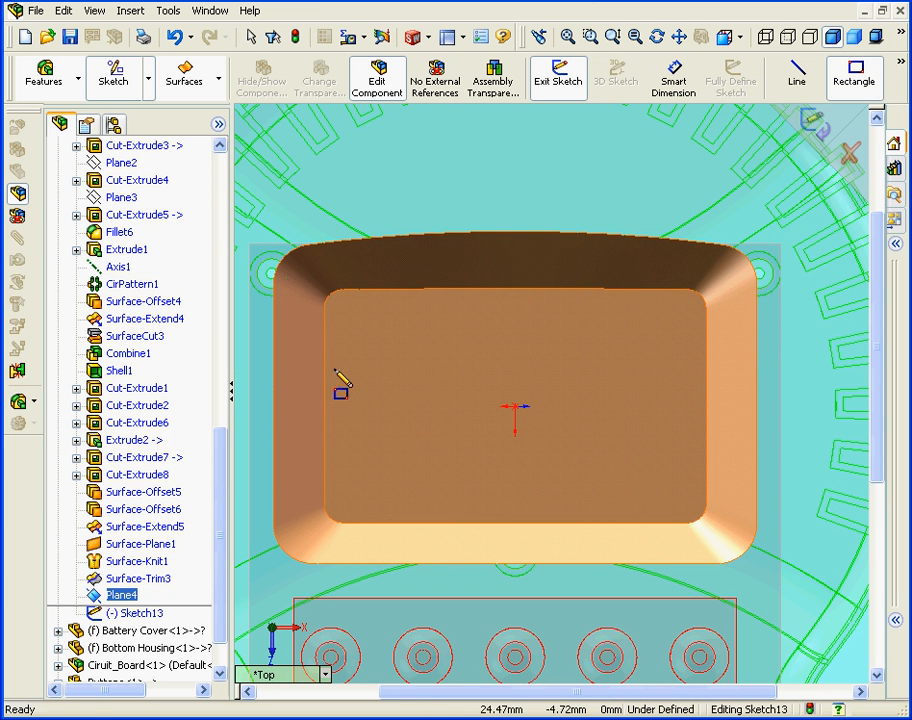
left_click_drag(300, 342, 736, 473)
right_click(737, 478)
left_click(746, 484)
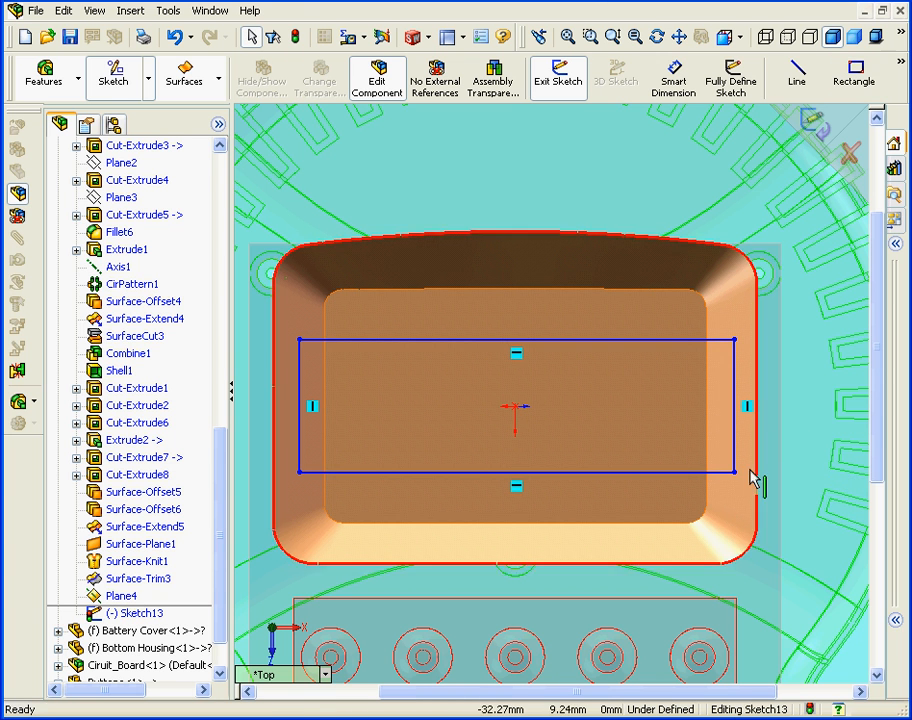
Add sketch points at the midpoints of the rectangle's upper, left and right sides
left_click(900, 62)
left_click(666, 226)
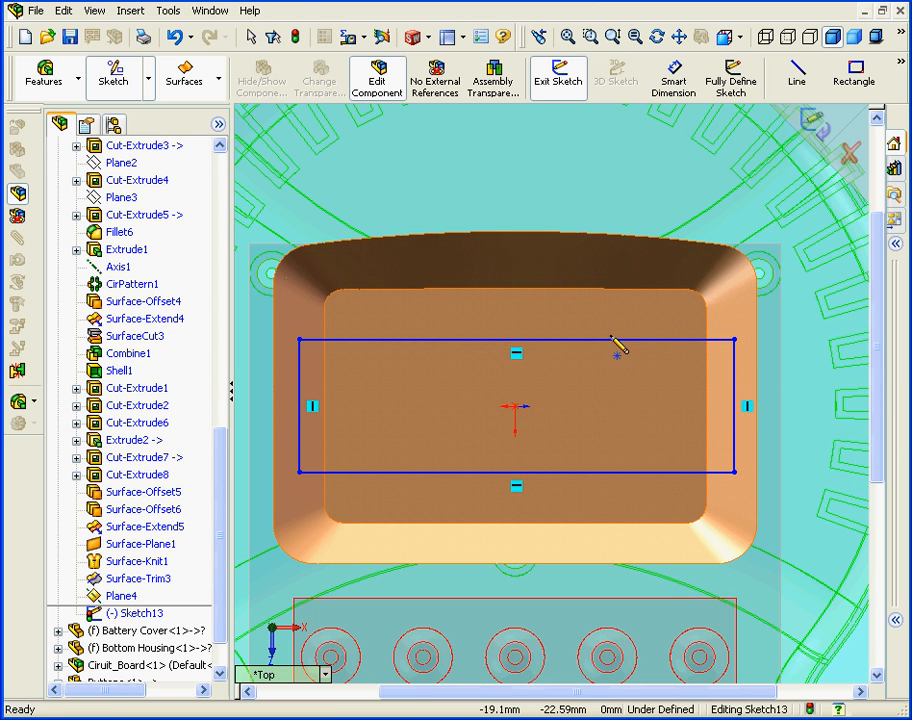
left_click(517, 341)
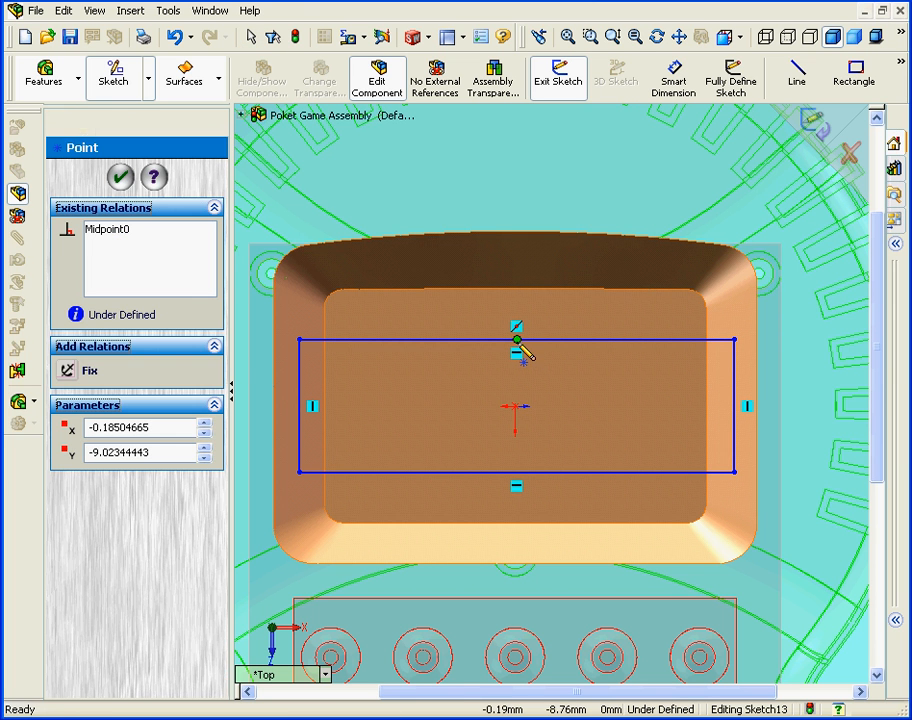
left_click(300, 406)
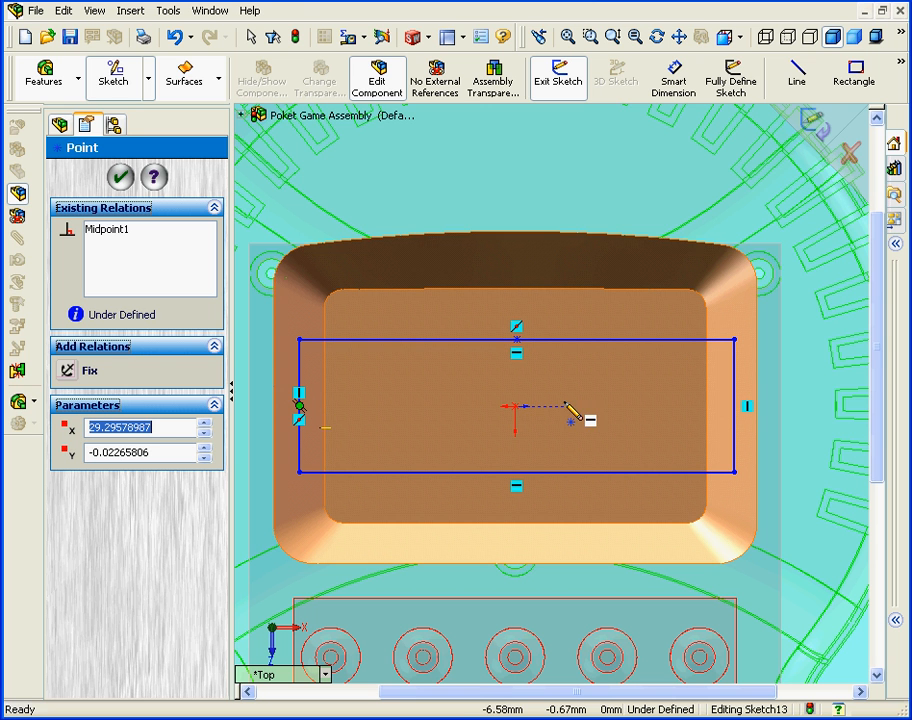
left_click(736, 406)
right_click(706, 402)
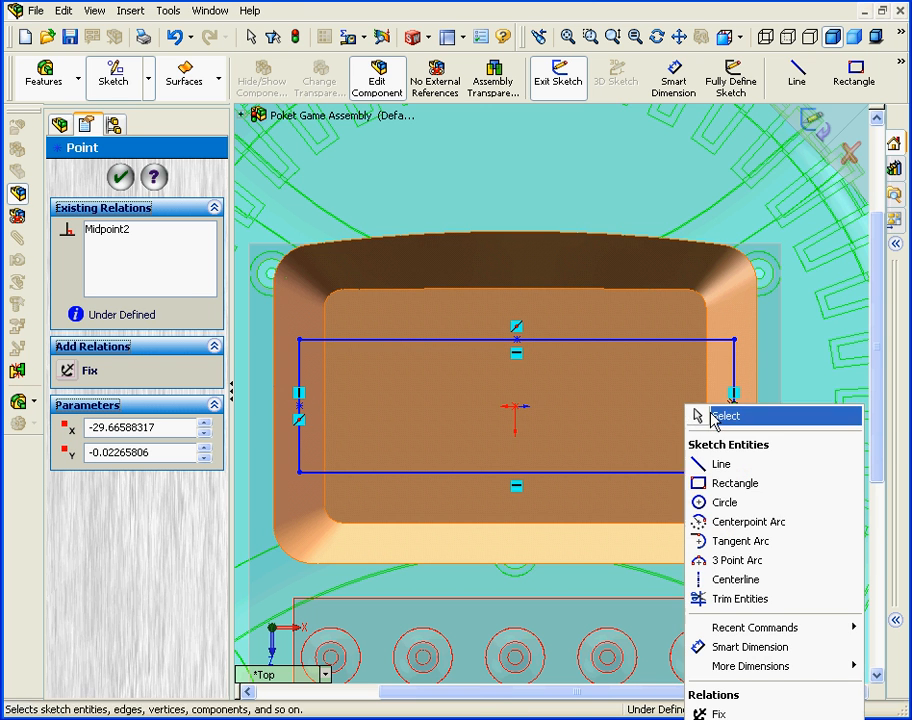
left_click(715, 415)
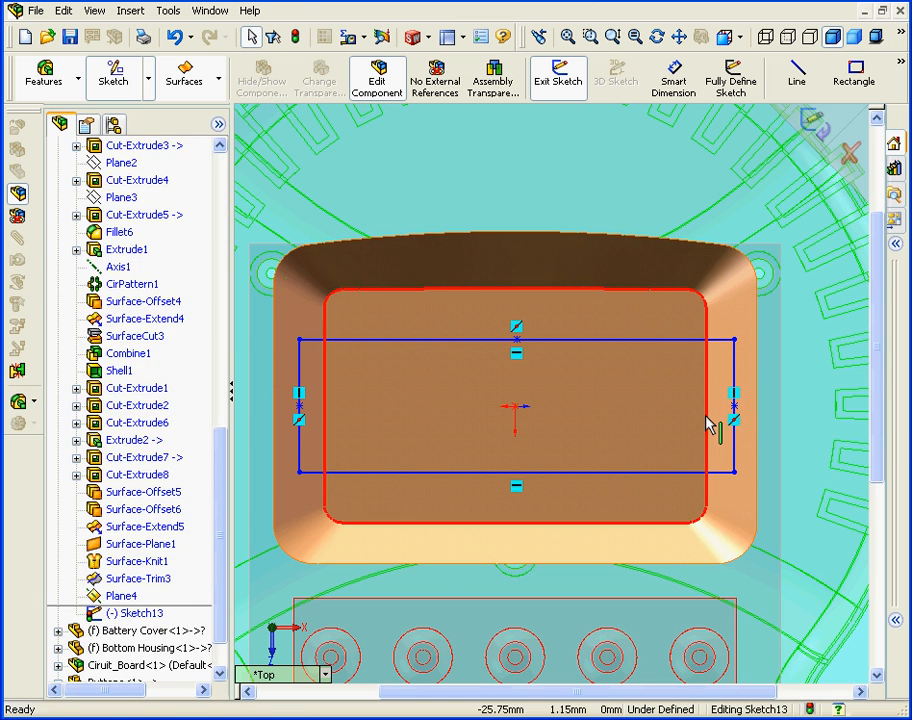
Add a Vertical relation between the midpoint of the rectangle's upper side and the origin
left_click(516, 341)
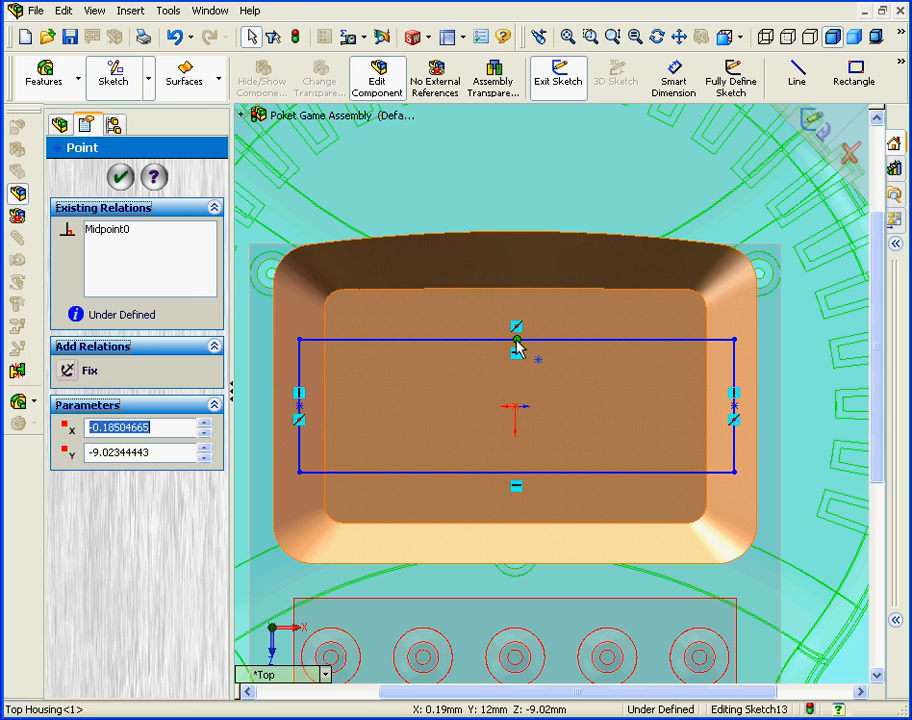
left_click(515, 408, "ctrl")
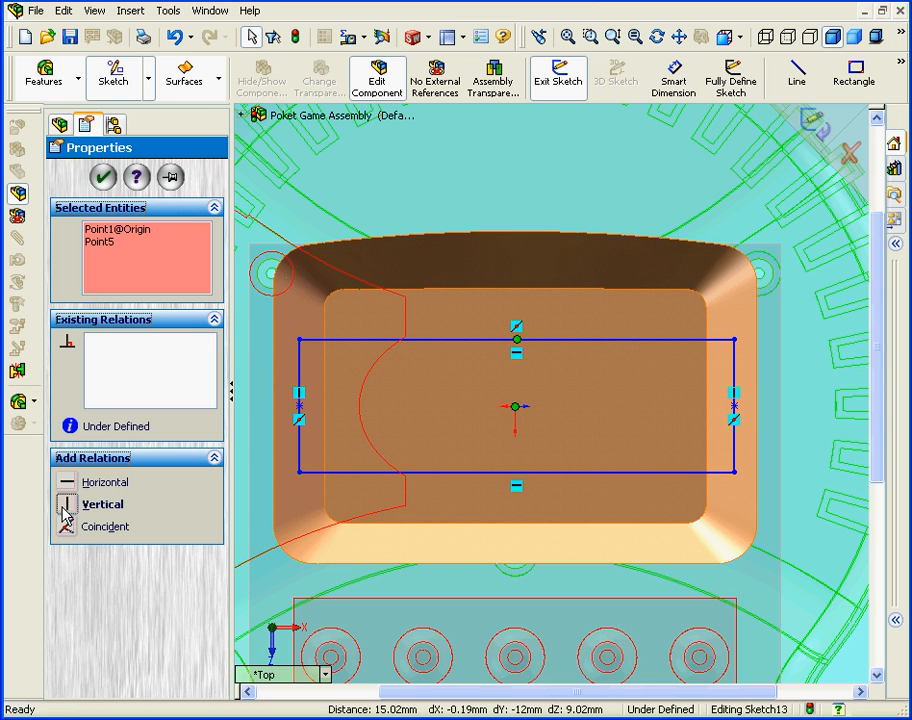
left_click(63, 512)
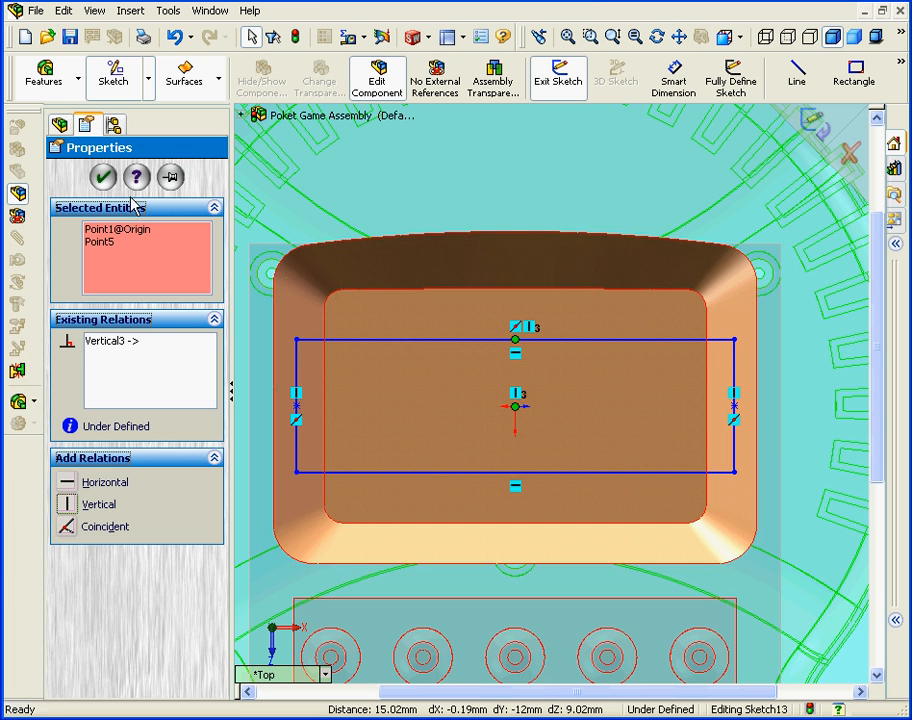
left_click(104, 178)
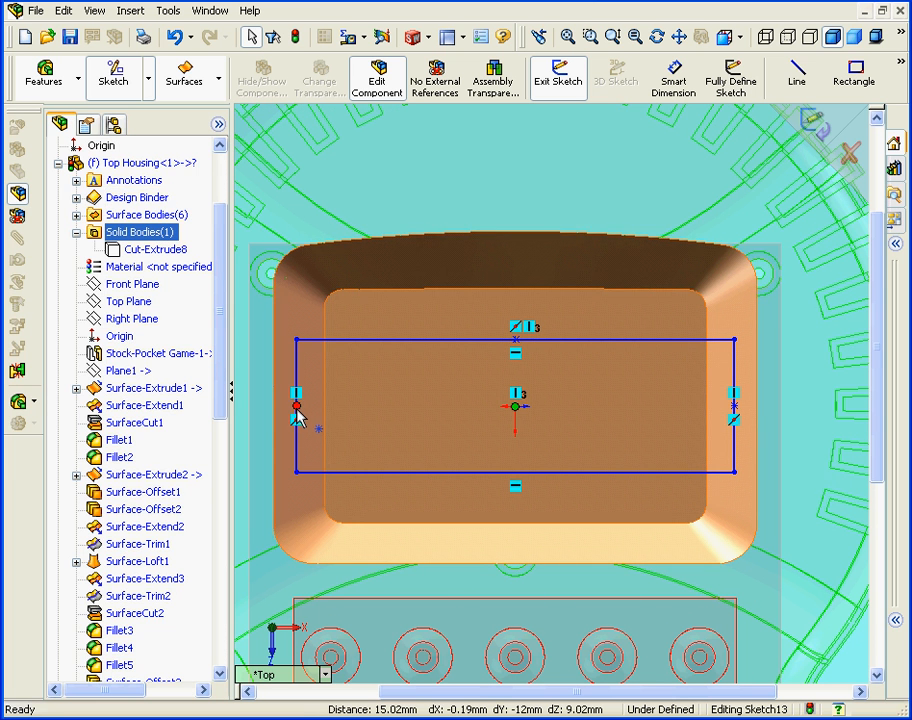
Add a Horizontal relation between the midpoint of the rectangle's left side and the origin
left_click(297, 407)
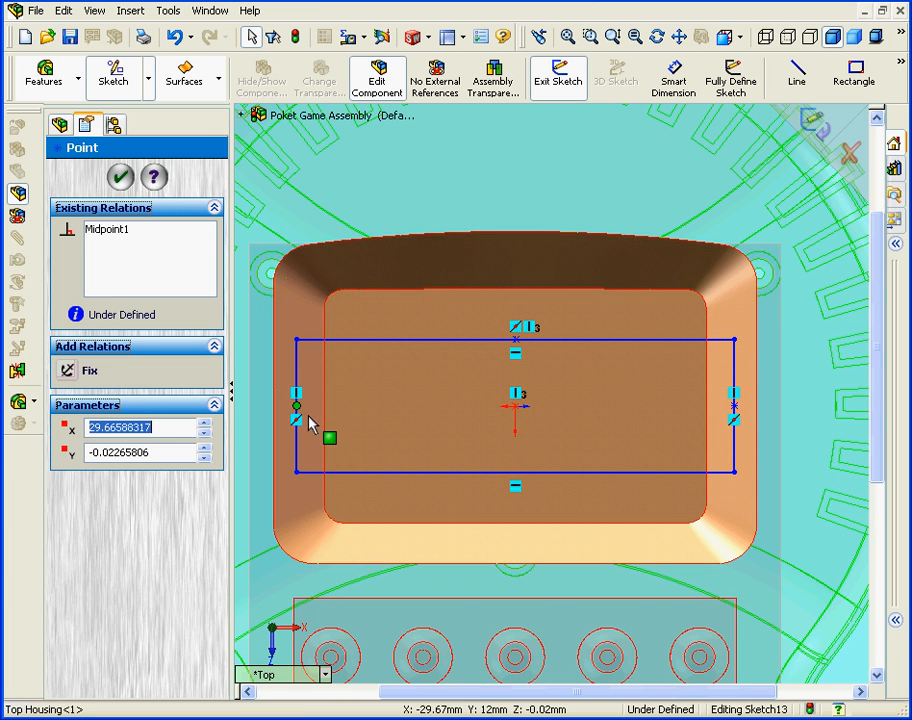
left_click(514, 406, "ctrl")
left_click(141, 476)
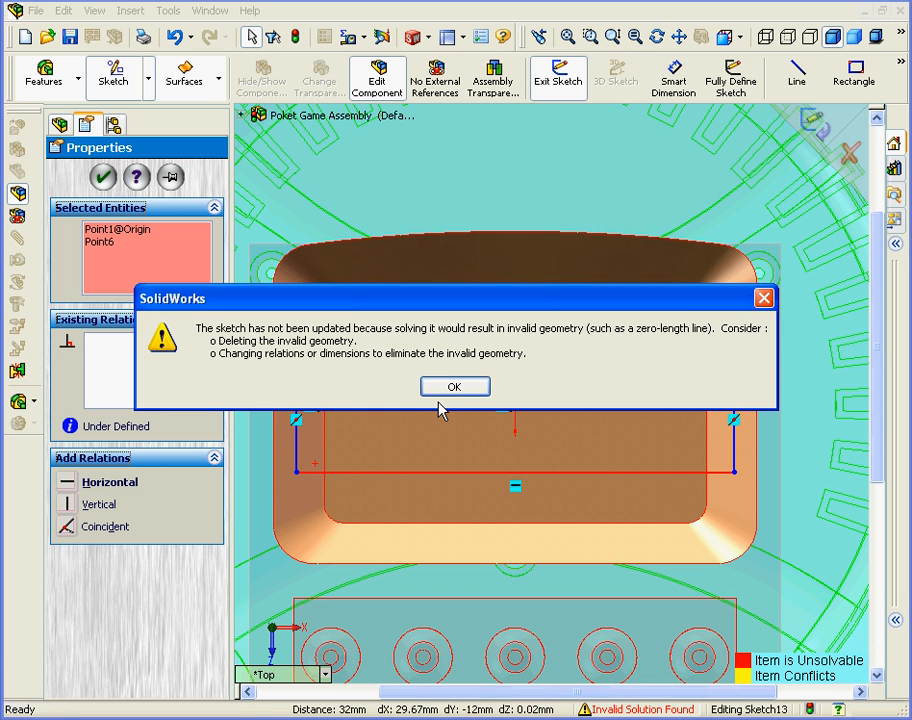
left_click(454, 394)
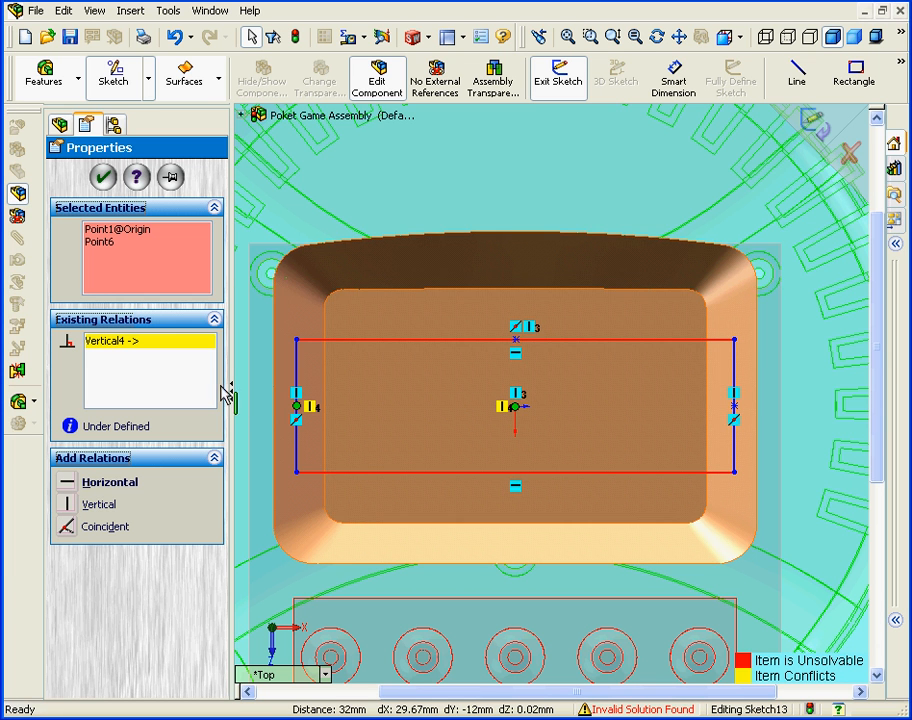
right_click(127, 345)
left_click(159, 367)
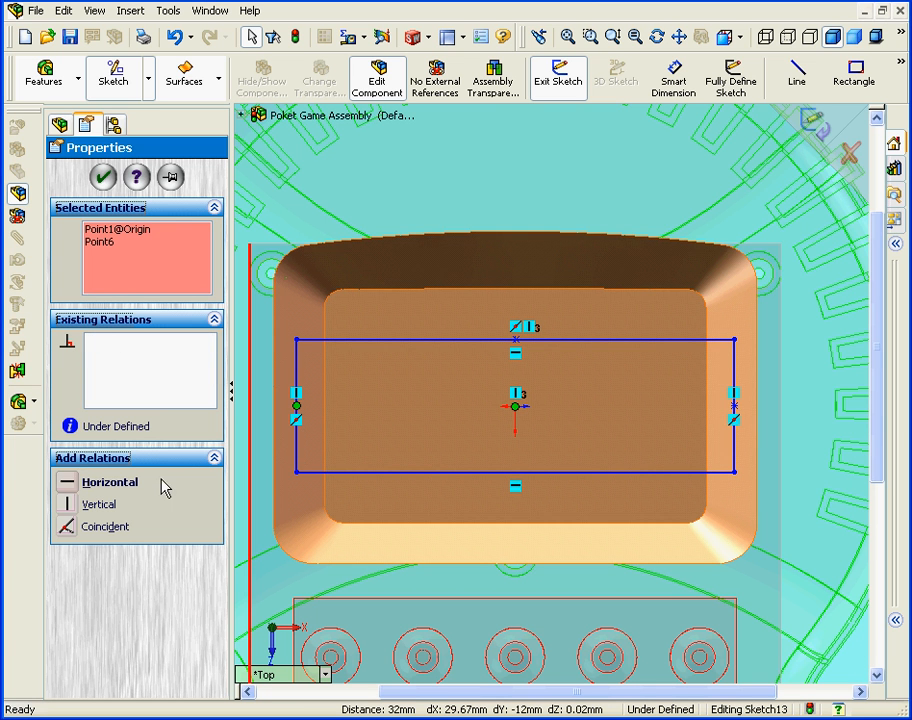
left_click(68, 484)
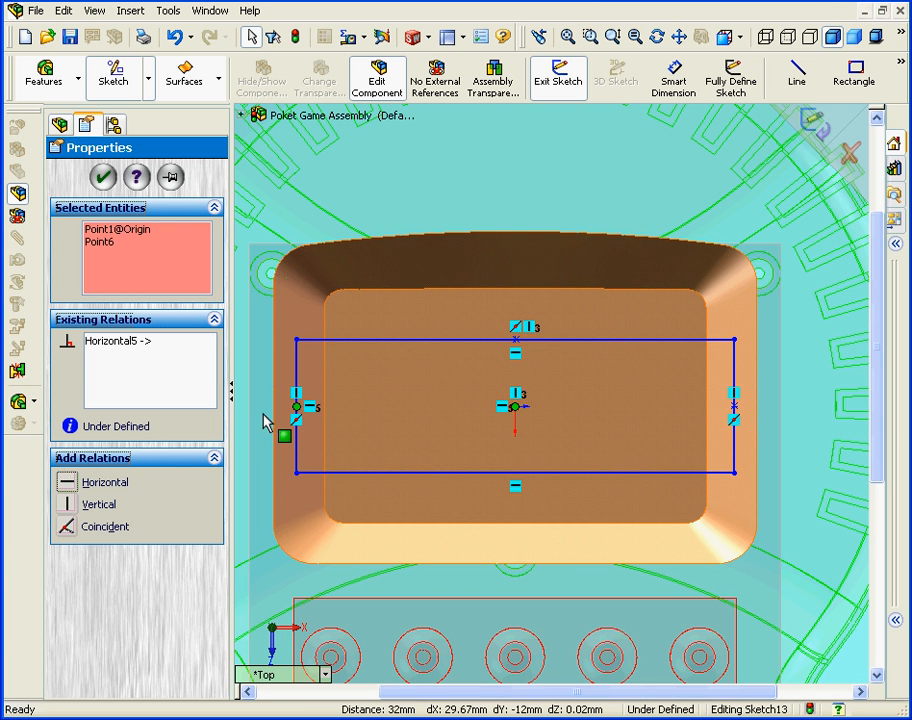
left_click(104, 178)
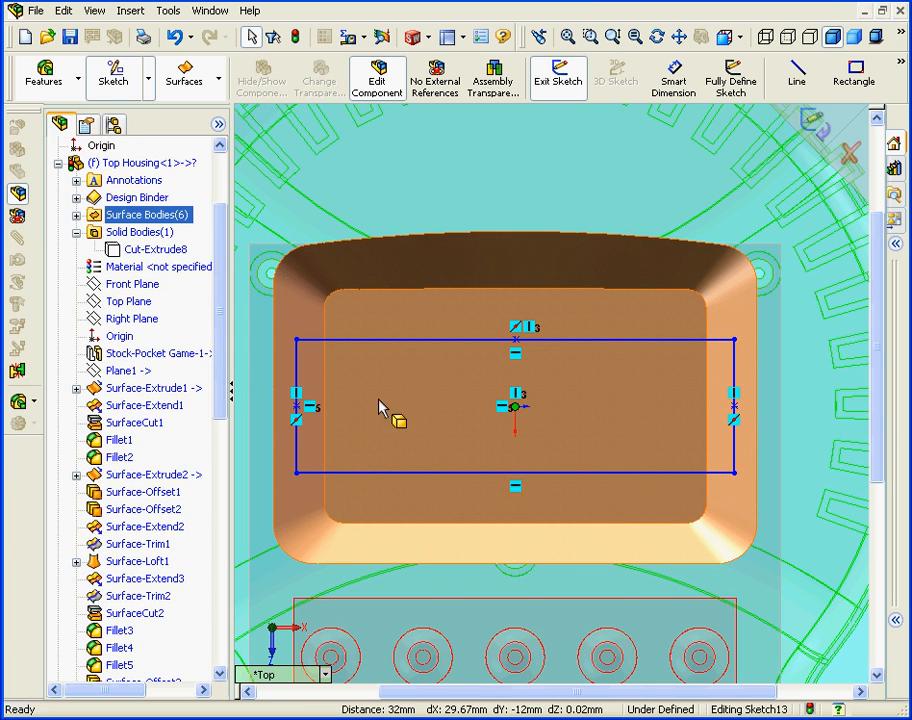
Draw a horizontal line through the origin joining the midpoints of the rectangle's left and right sides
left_click(387, 411)
left_click(797, 80)
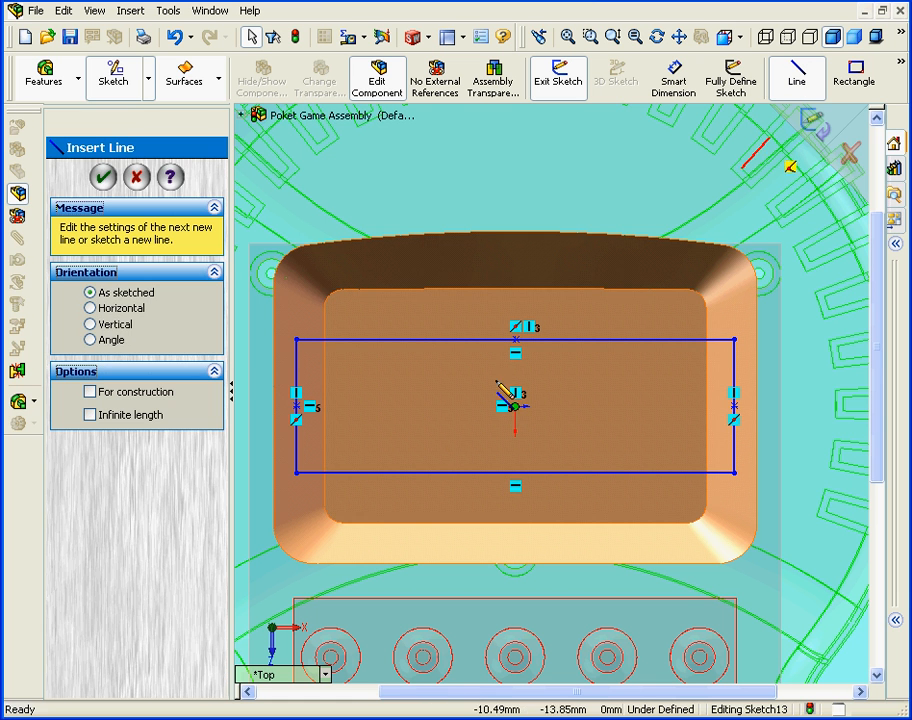
left_click(298, 410)
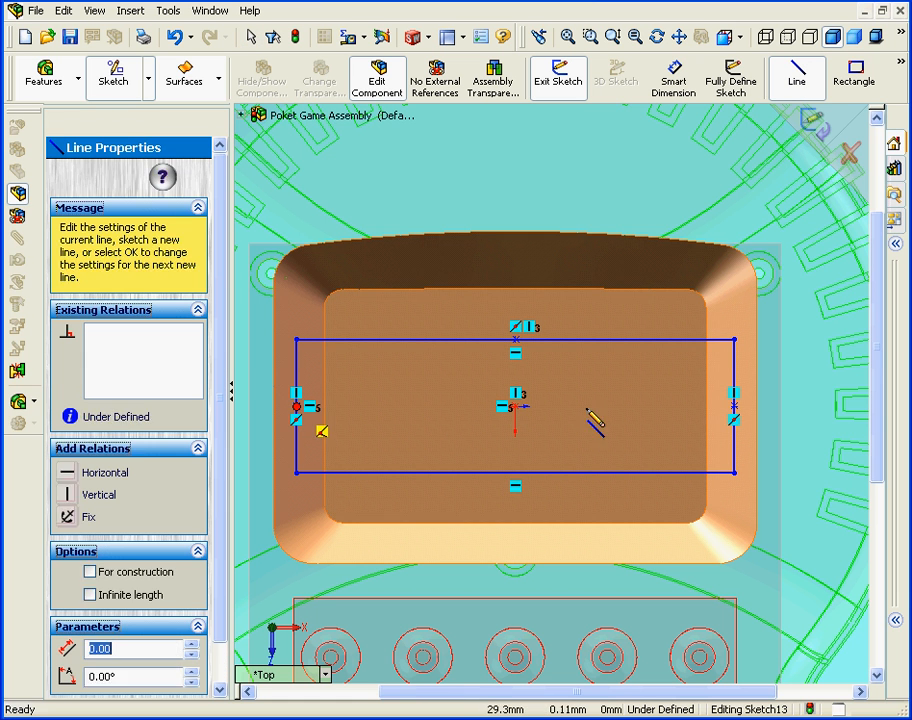
left_click(734, 406)
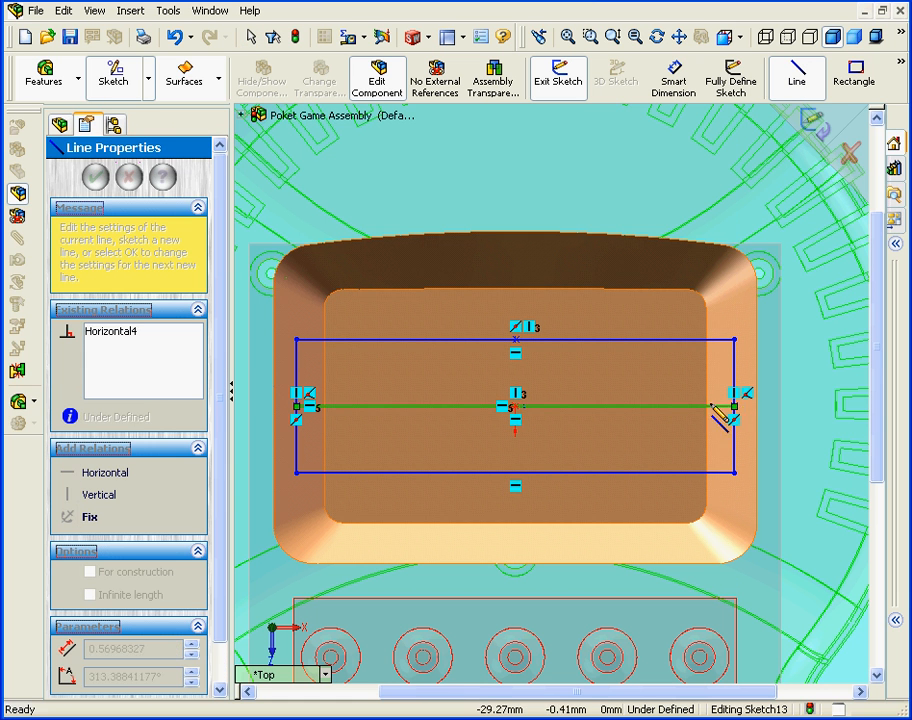
right_click(634, 390)
left_click(657, 399)
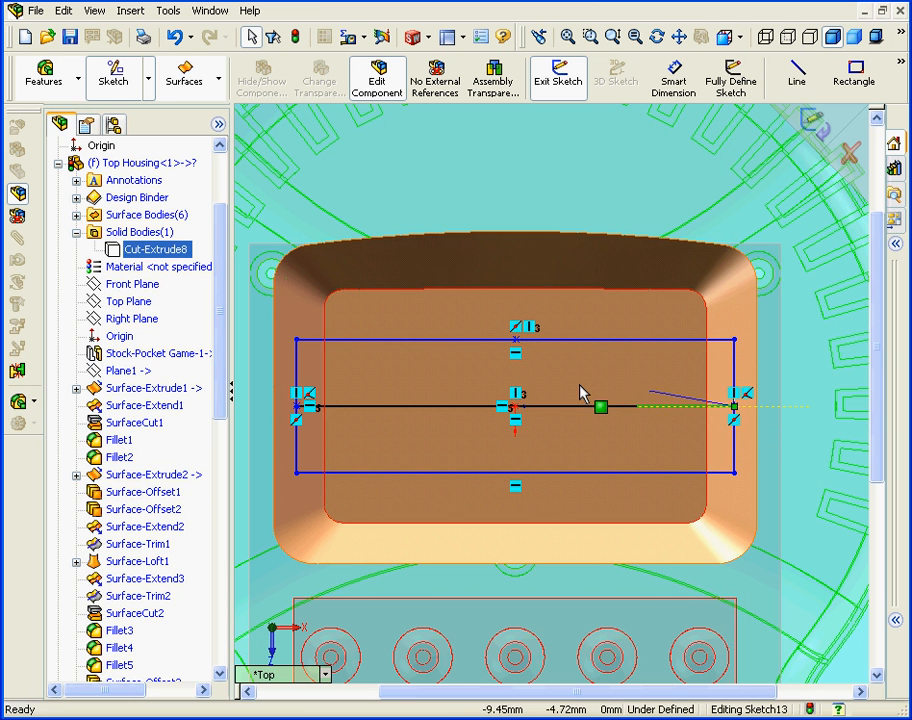
Dimension the rectangle's upper side and set its width to 60 mm
left_click(674, 80)
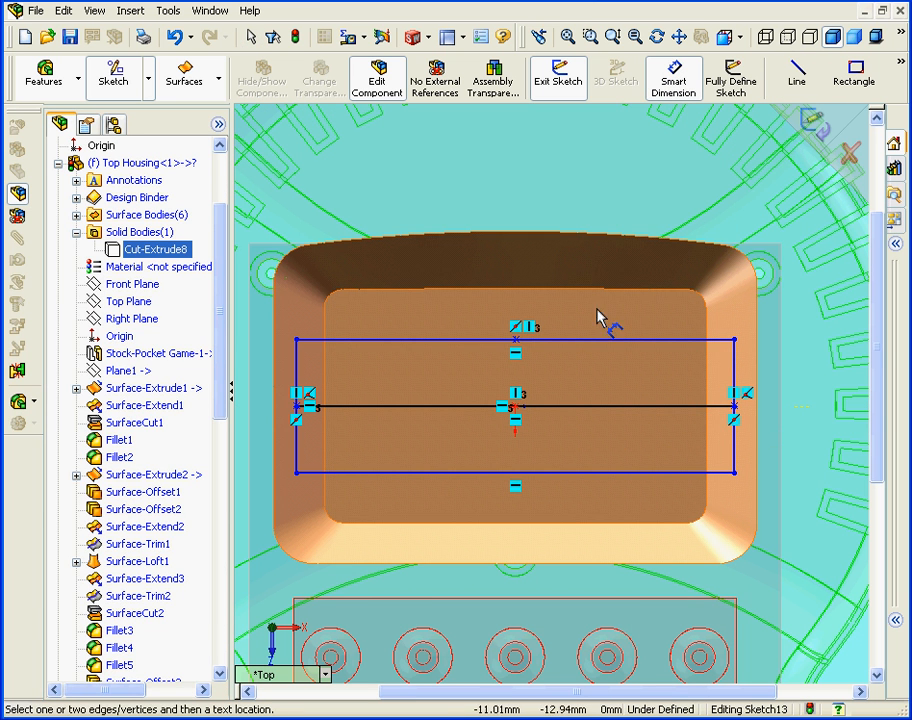
left_click(611, 341)
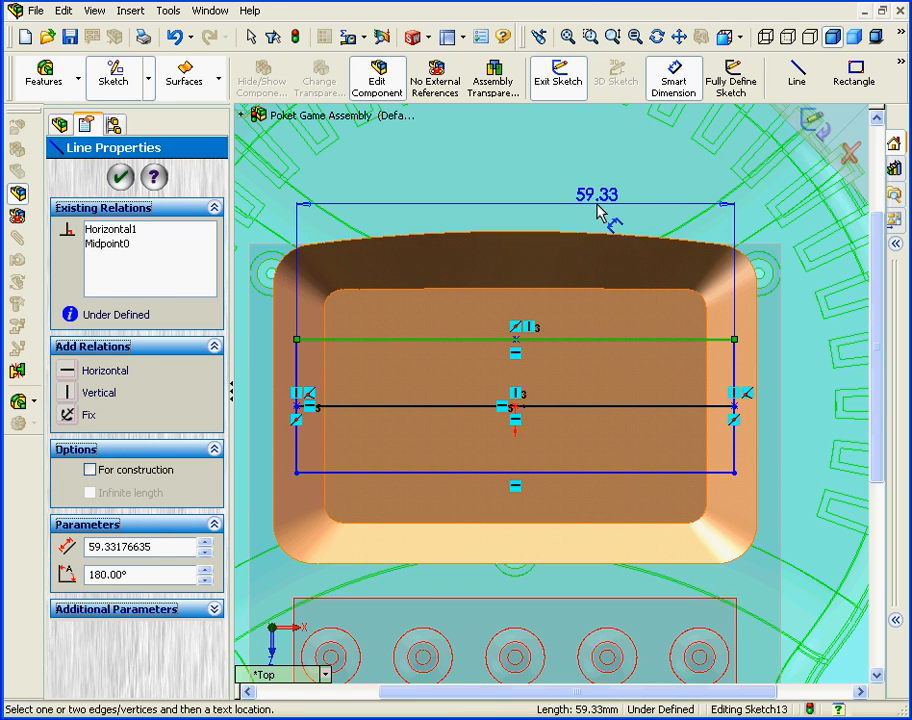
left_click(604, 208)
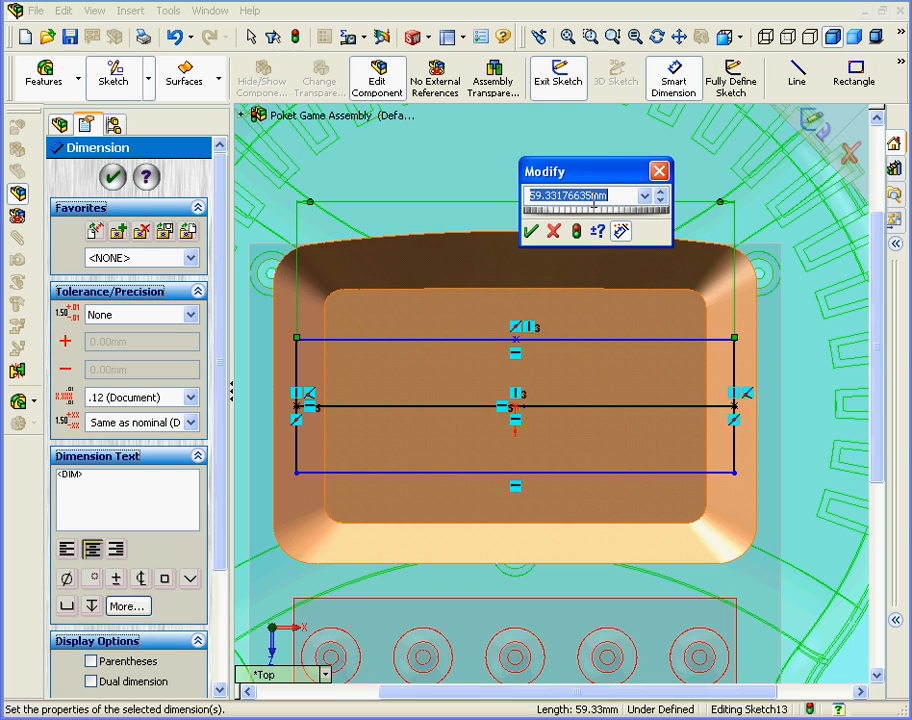
type("60")
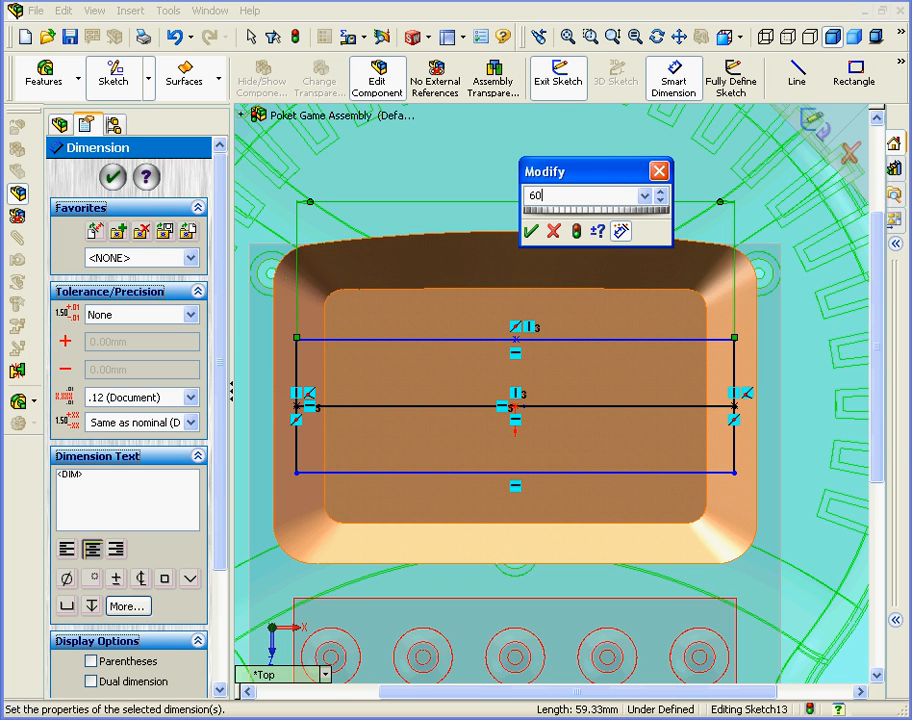
left_click(530, 231)
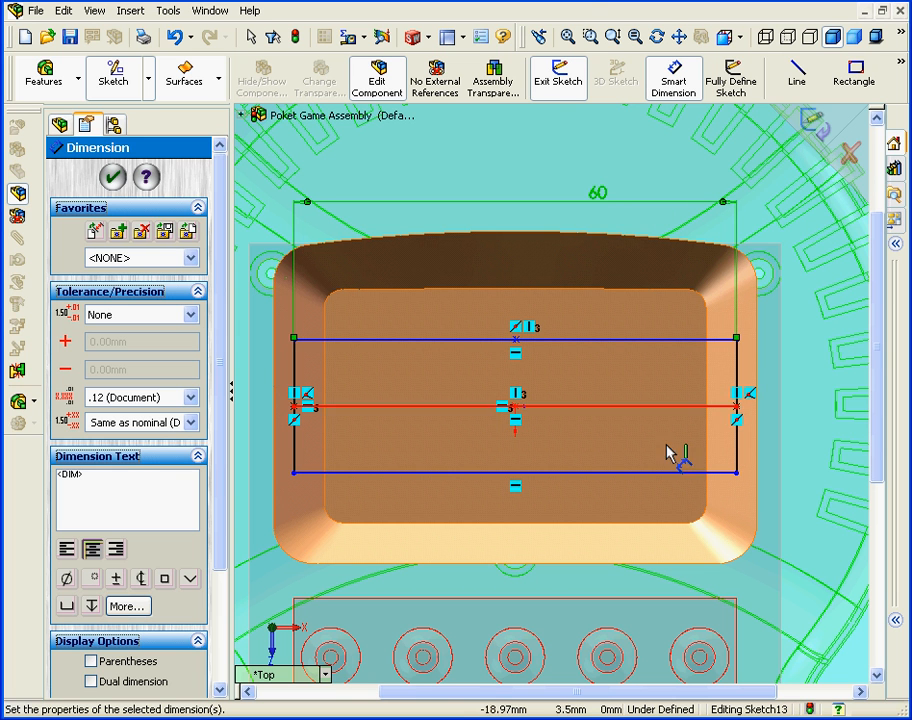
Dimension the rectangle's right side and set its height to 16 mm
left_click(739, 466)
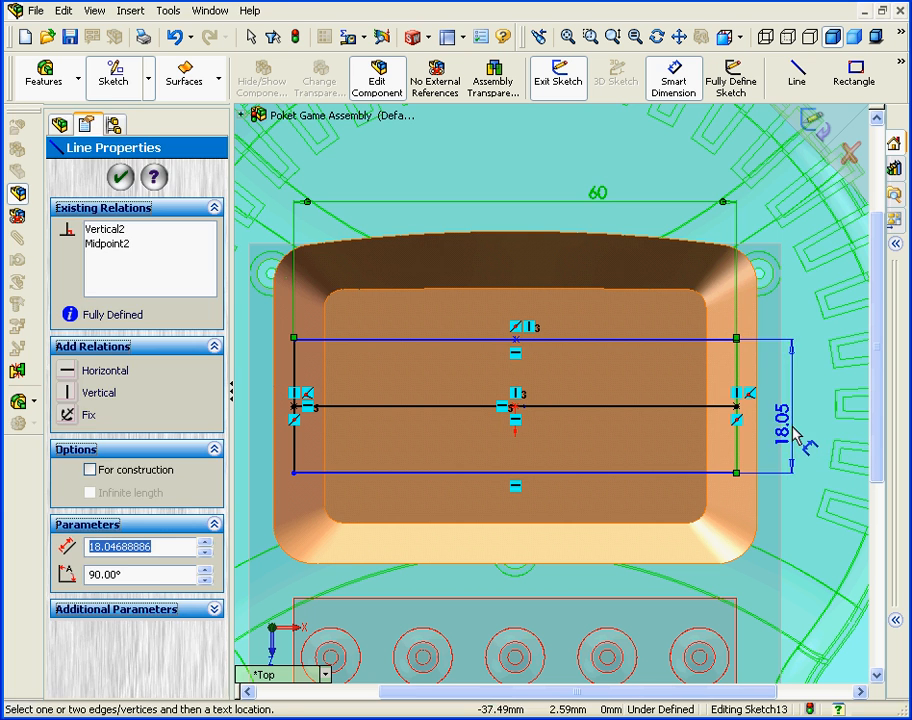
left_click(800, 448)
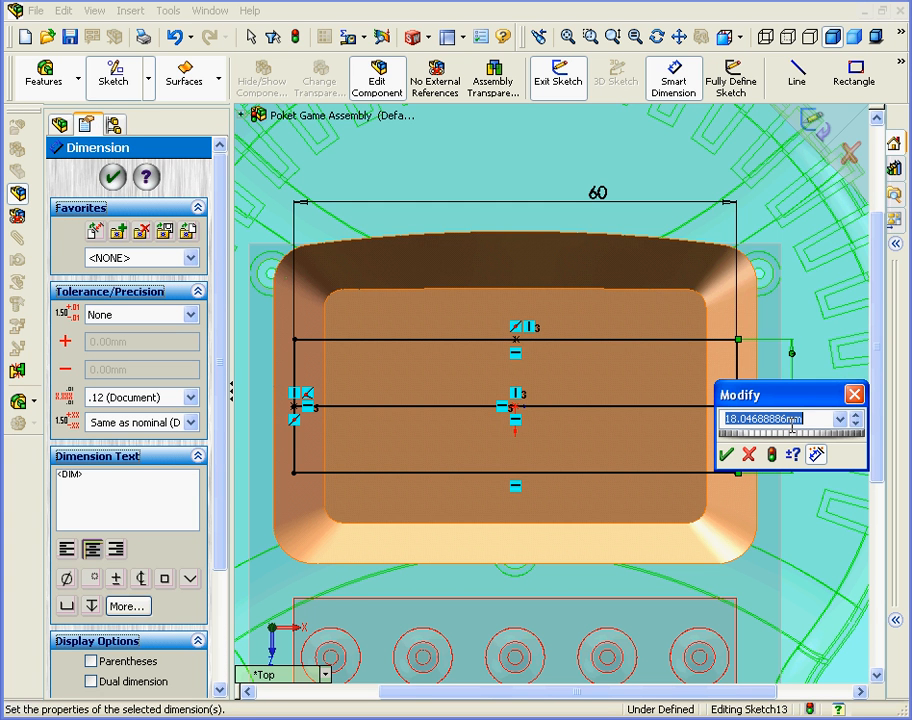
type("1")
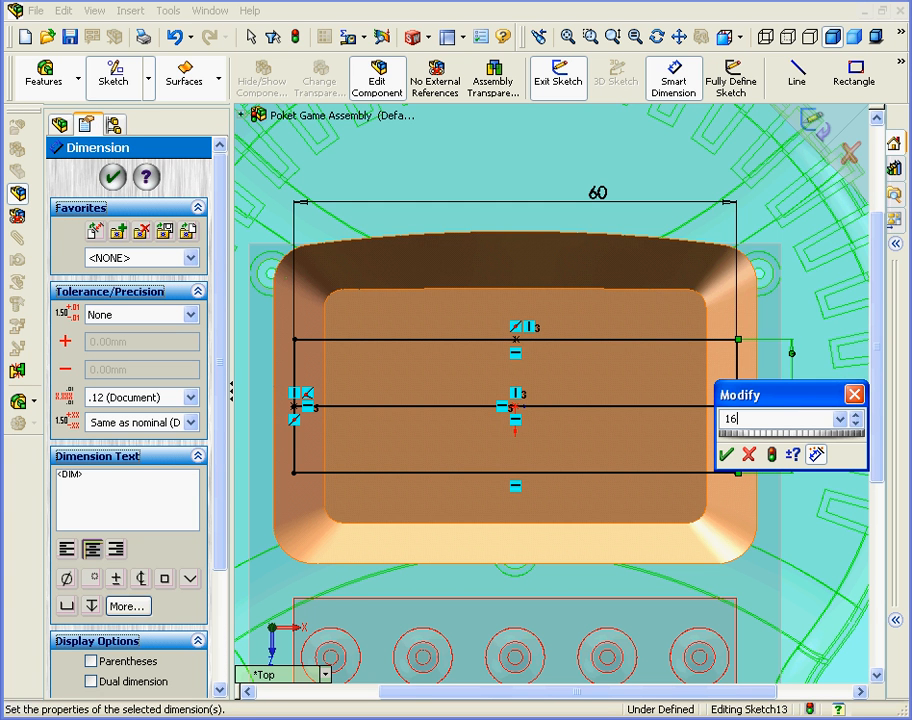
type("6")
left_click(728, 456)
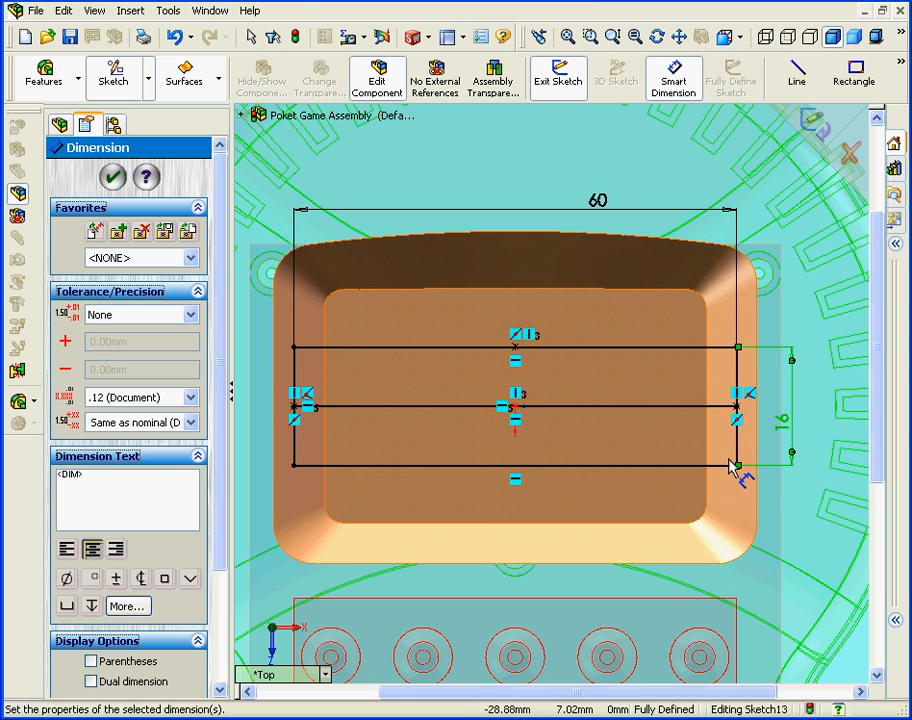
left_click(60, 124)
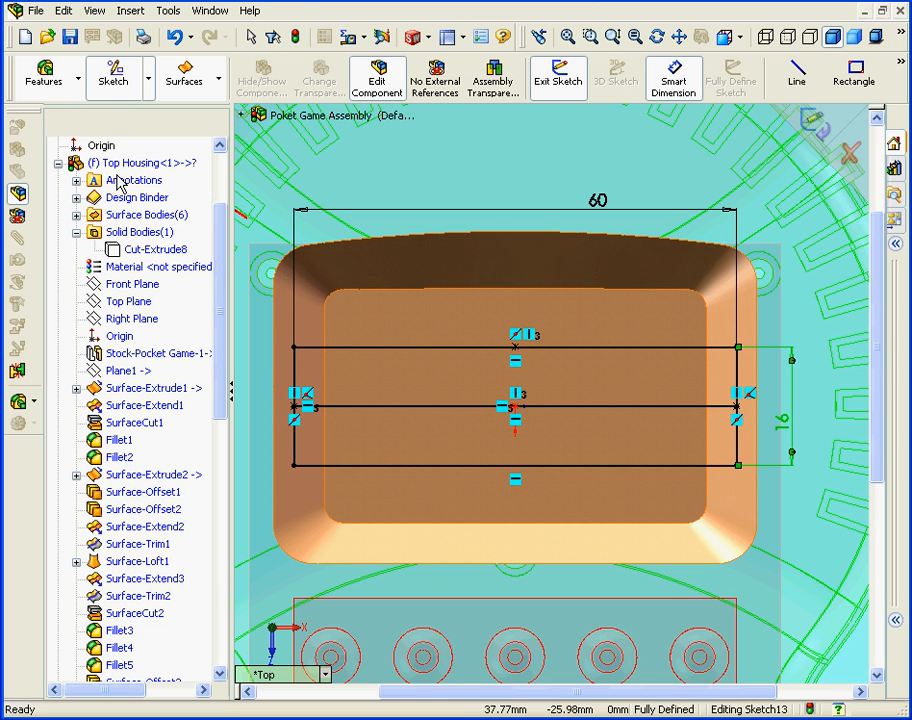
Convert the rectangle's left and right sides to construction geometry
left_click(736, 375)
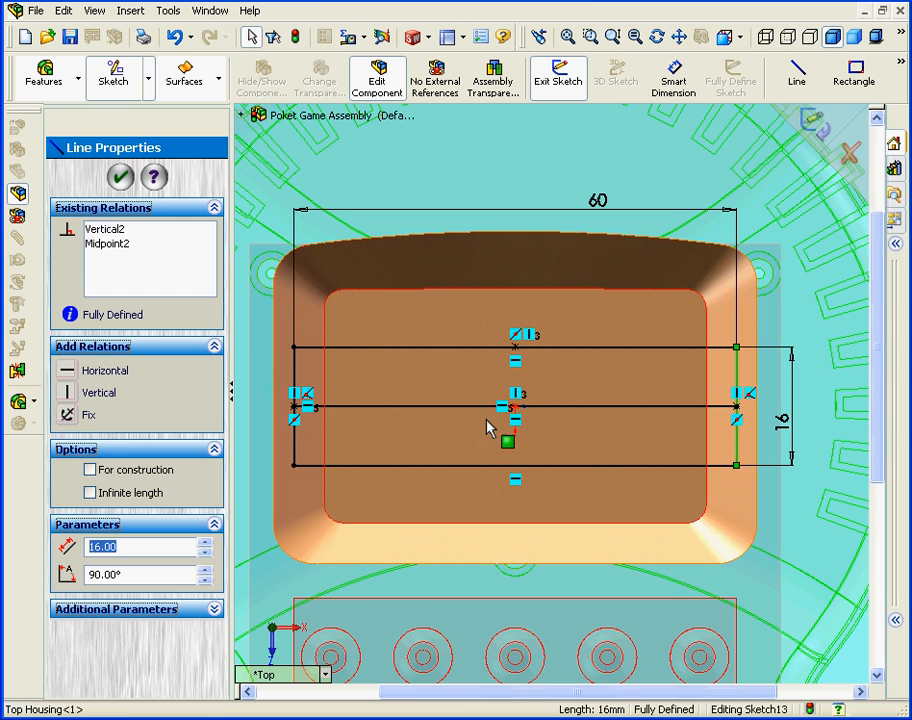
left_click(292, 381, "ctrl")
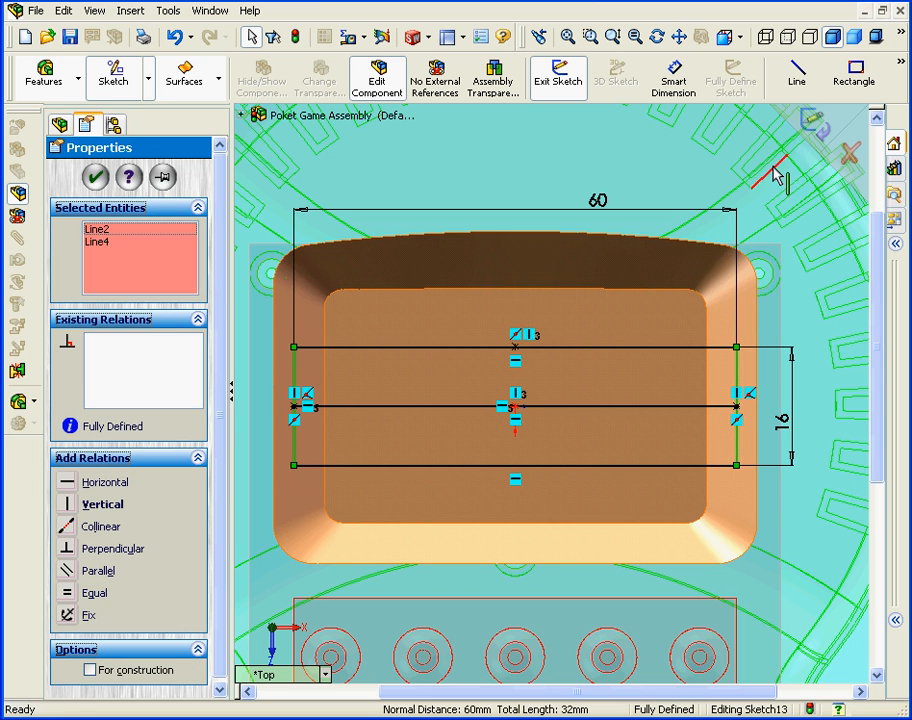
left_click(899, 75)
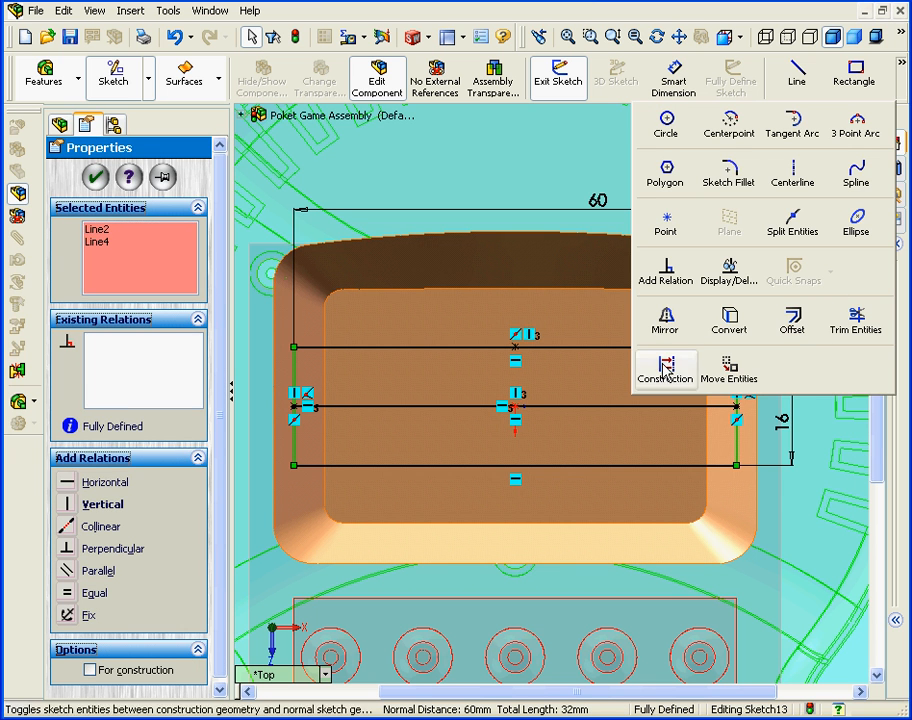
left_click(655, 421)
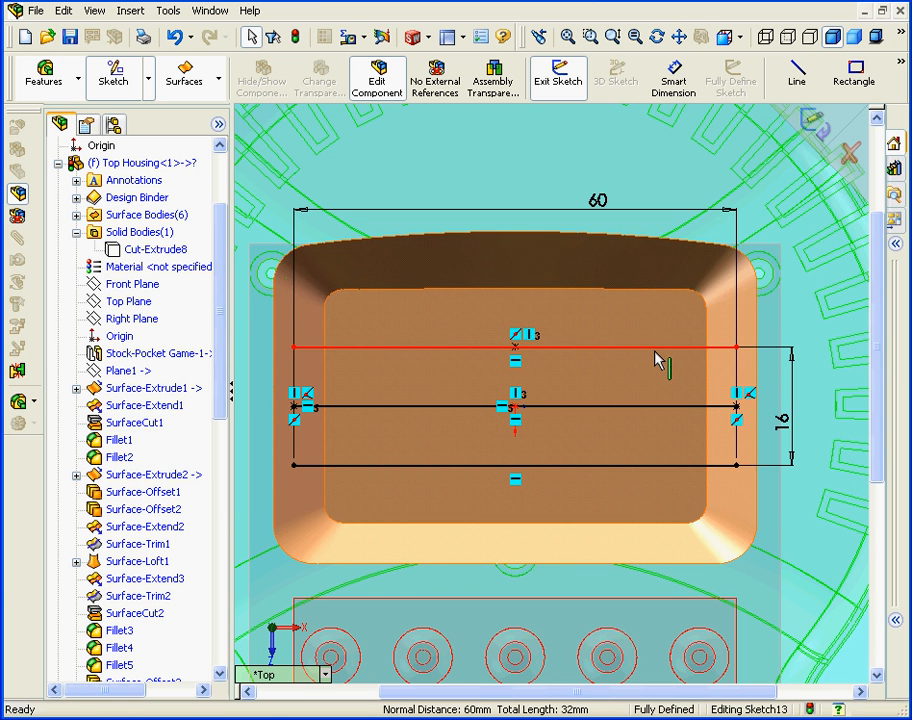
Offset the three horizontal lines bi-directionally by 0.5 mm, with arc-capped ends and the base lines made construction
left_click(655, 350)
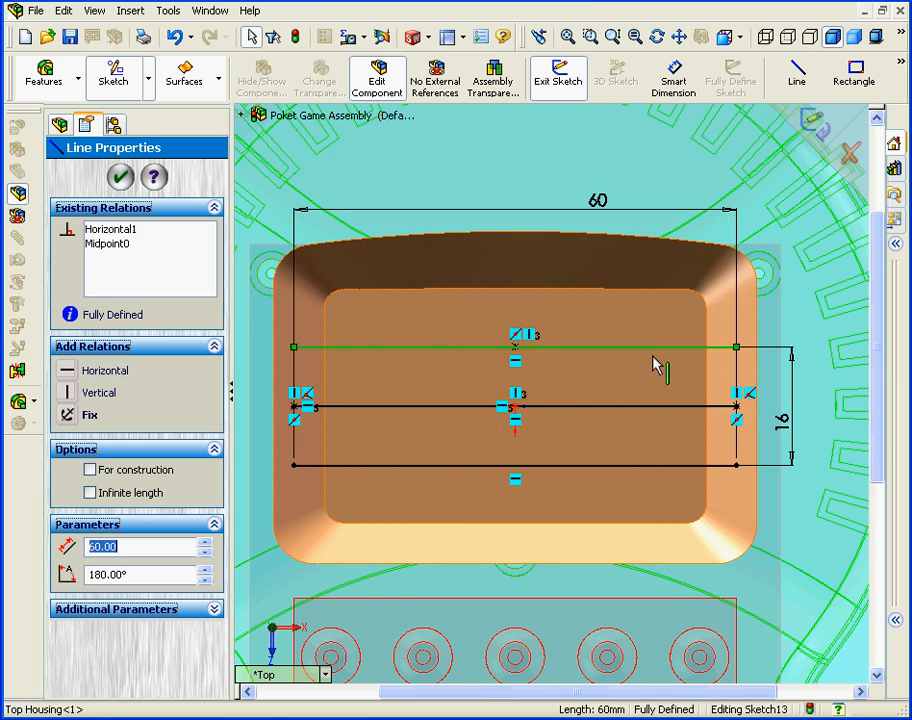
left_click(668, 407, "ctrl")
left_click(668, 466, "ctrl")
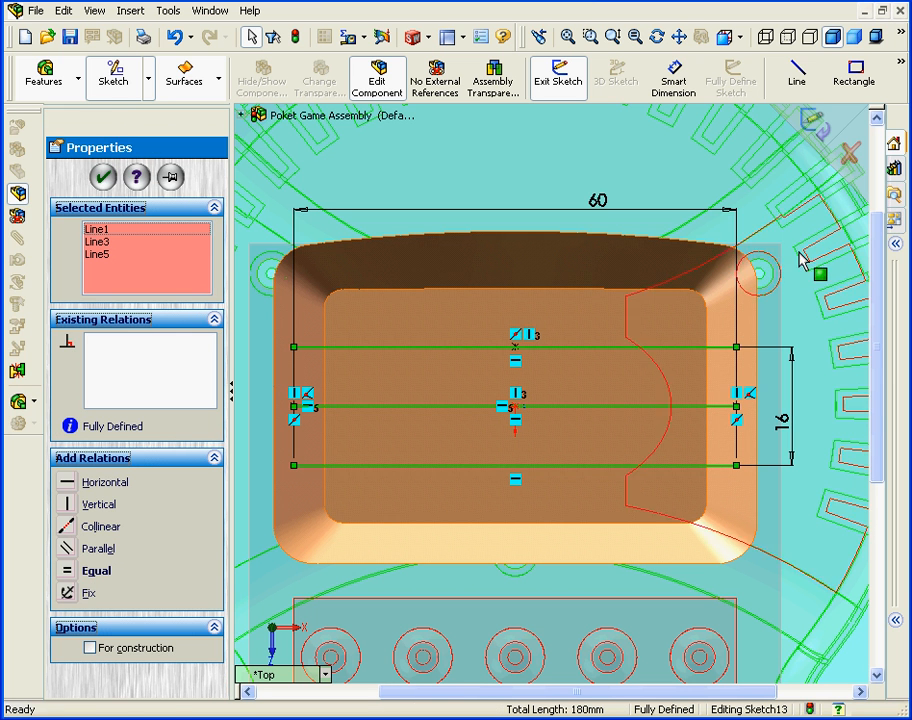
left_click(901, 66)
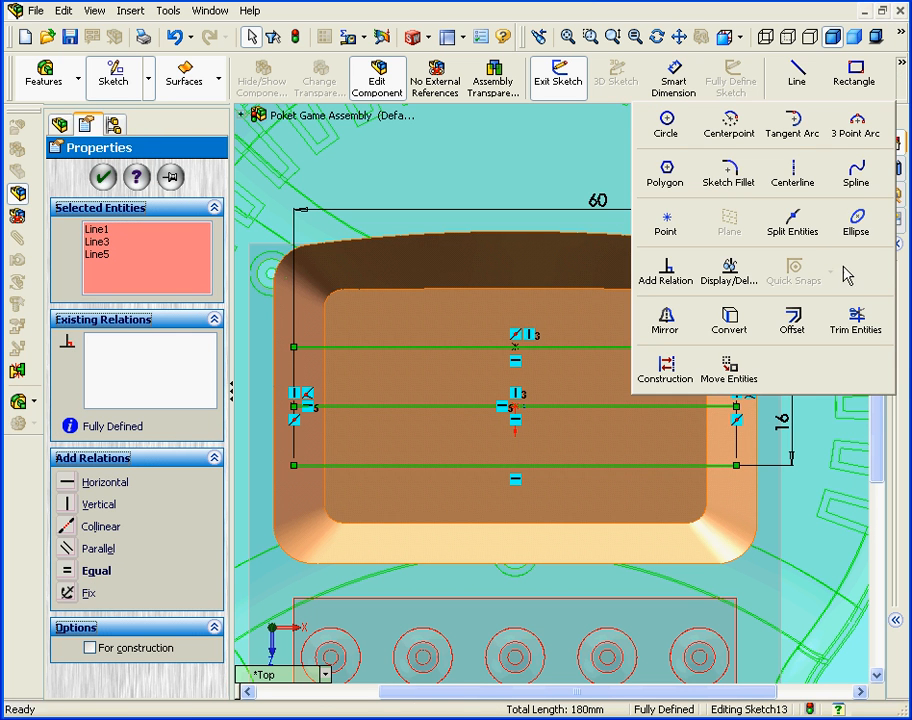
left_click(792, 318)
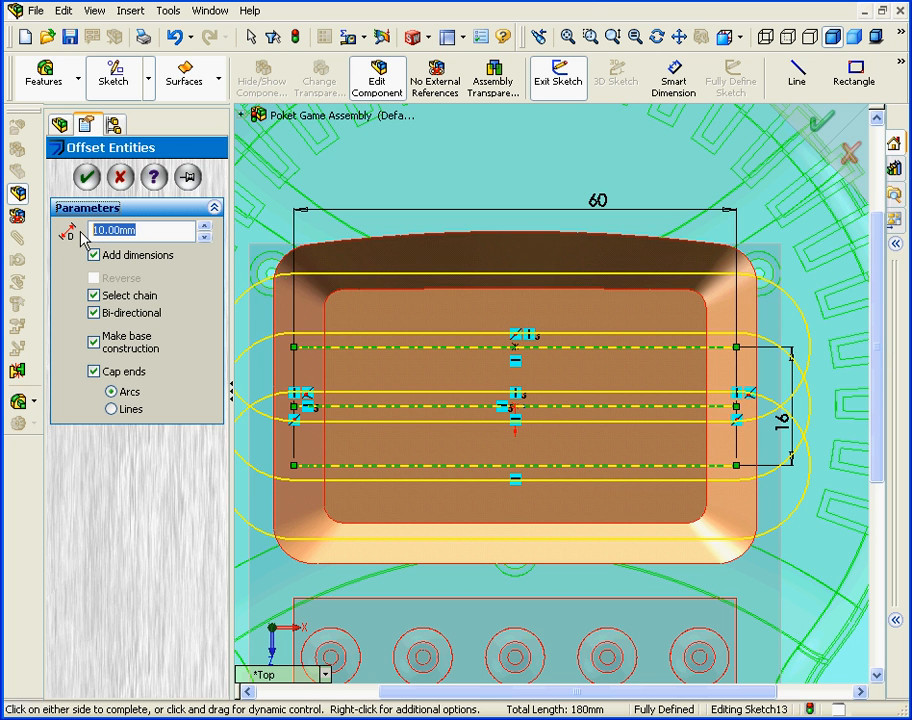
type(".")
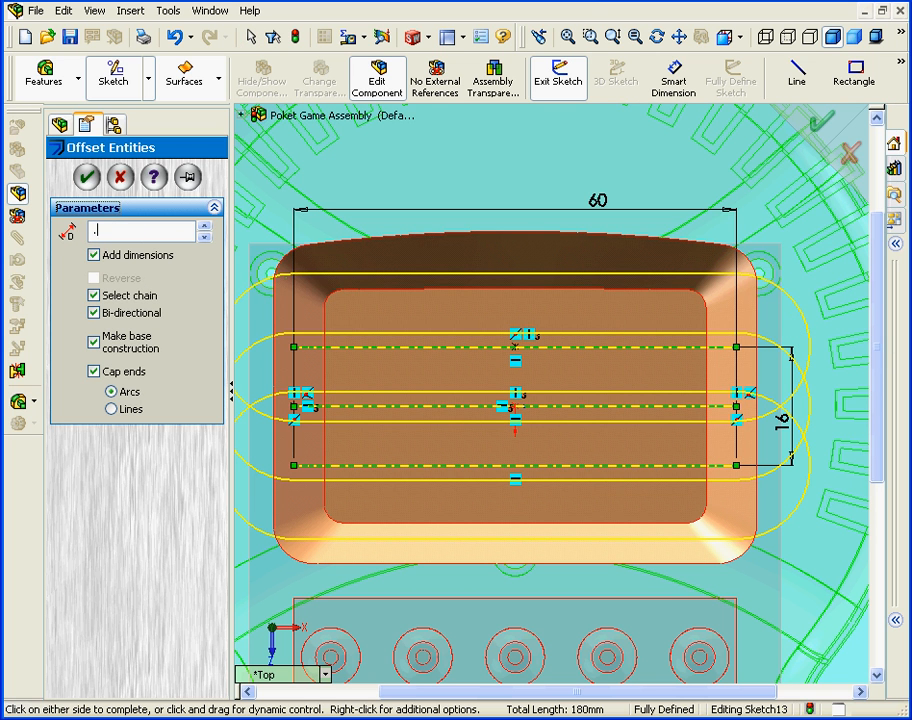
type("5")
key("Return")
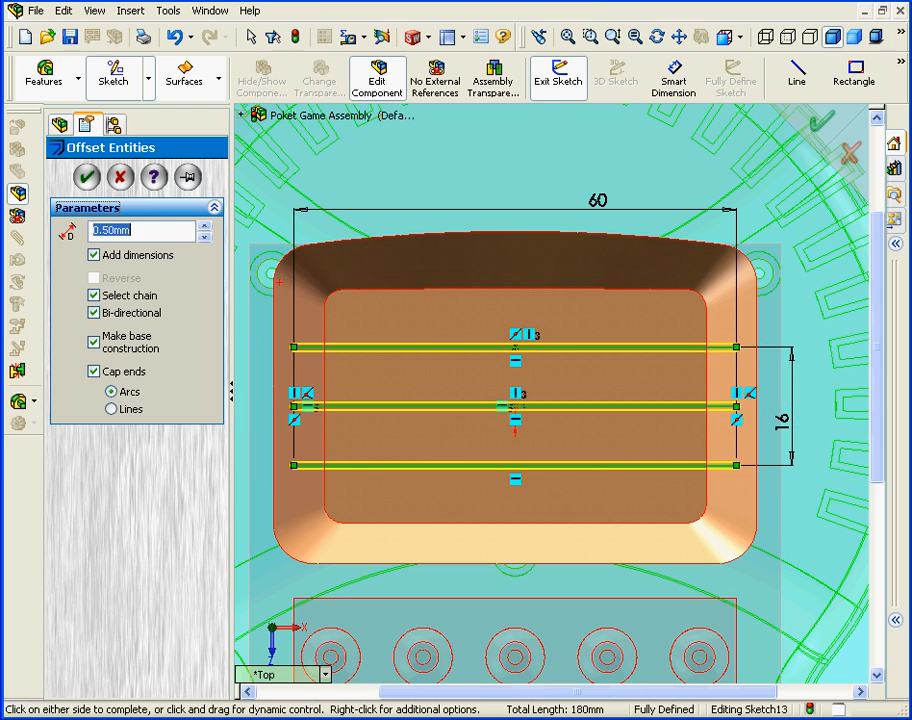
left_click(97, 373)
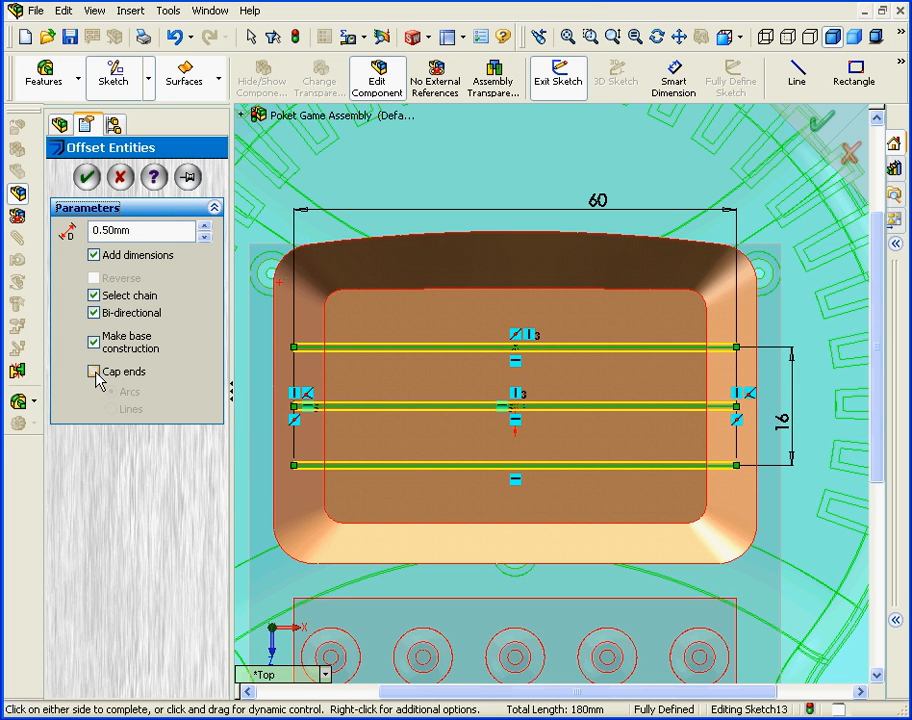
left_click(96, 373)
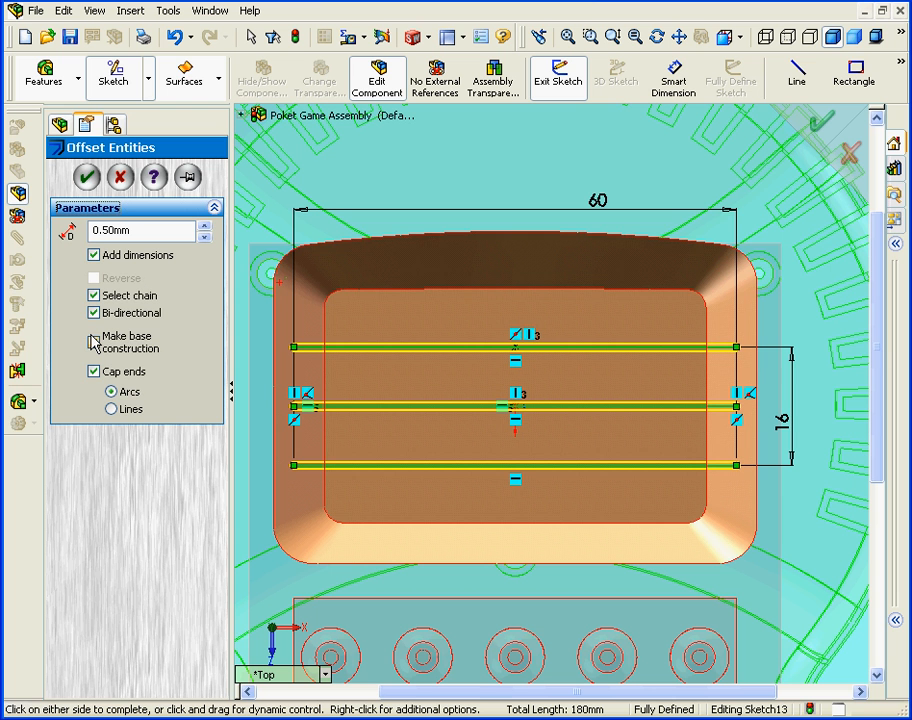
left_click(87, 177)
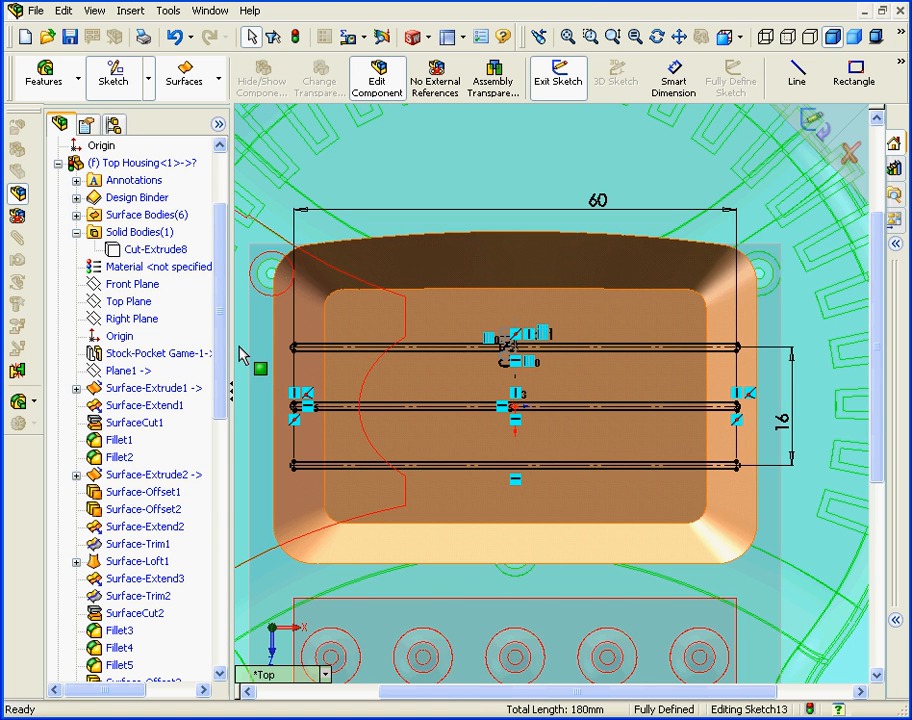
Show the Top Housing's hidden solid body, Cut-Extrude8
left_click(150, 251)
right_click(150, 251)
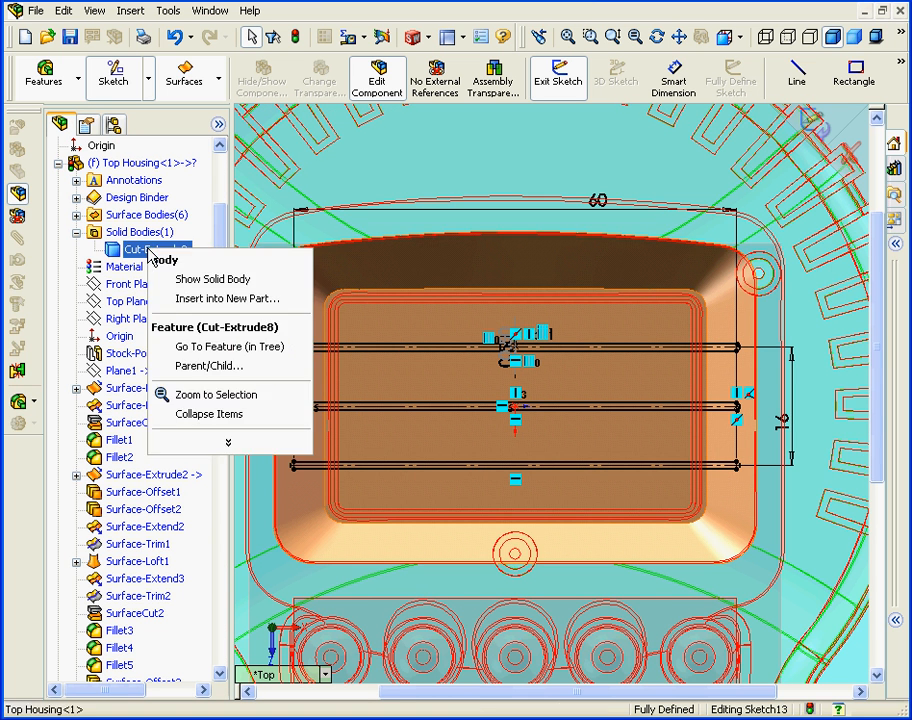
left_click(212, 280)
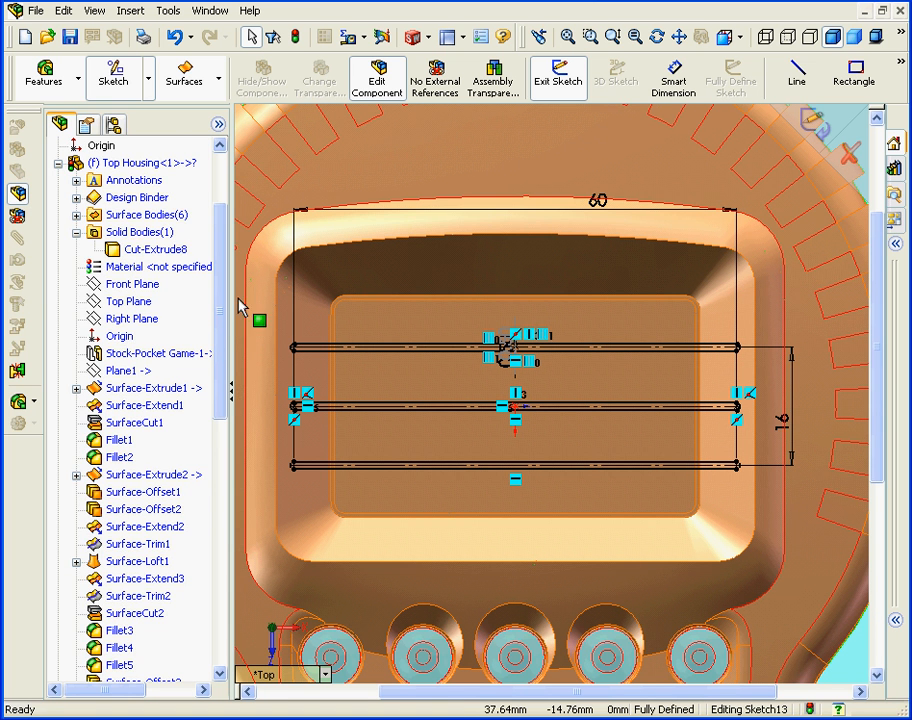
Cut-extrude the three-slot sketch up to the trimmed surface covering the screen opening (Surface-Trim3)
left_click_drag(222, 334, 228, 576)
left_click(56, 78)
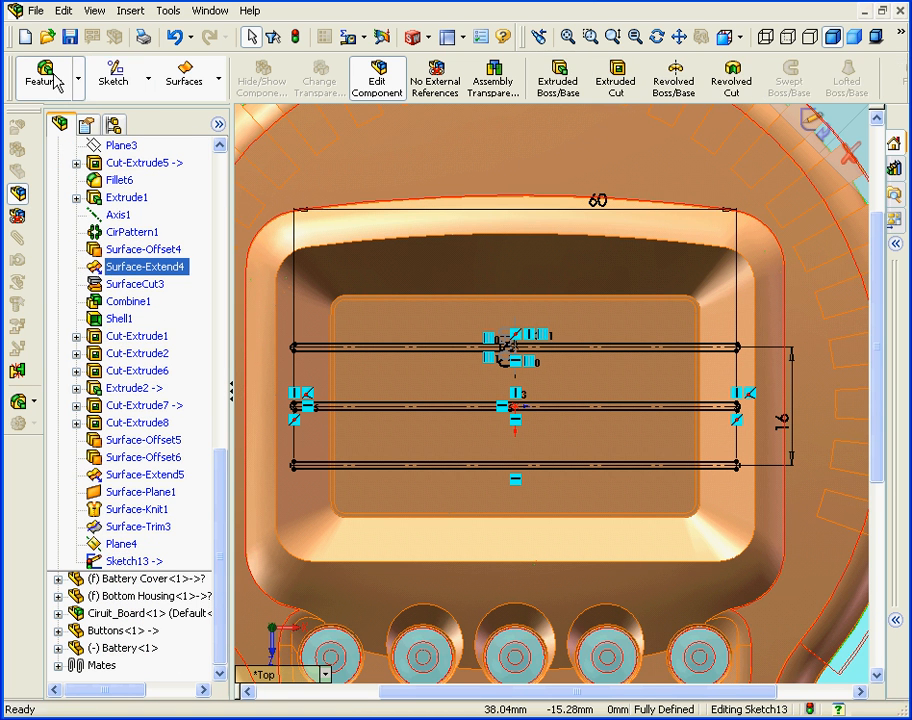
left_click(616, 75)
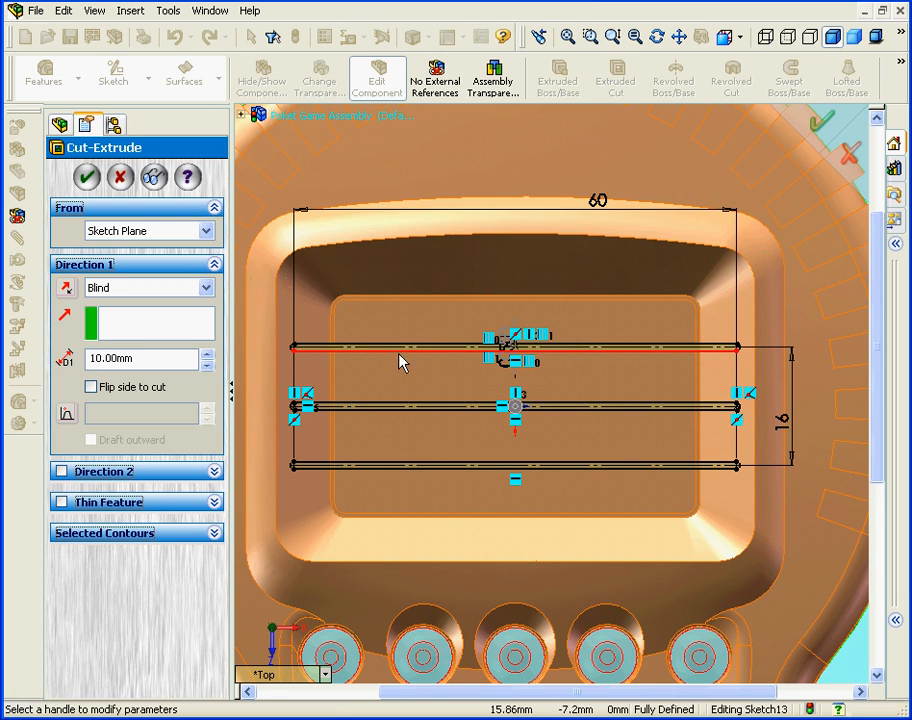
middle_click_drag(469, 403, 461, 352)
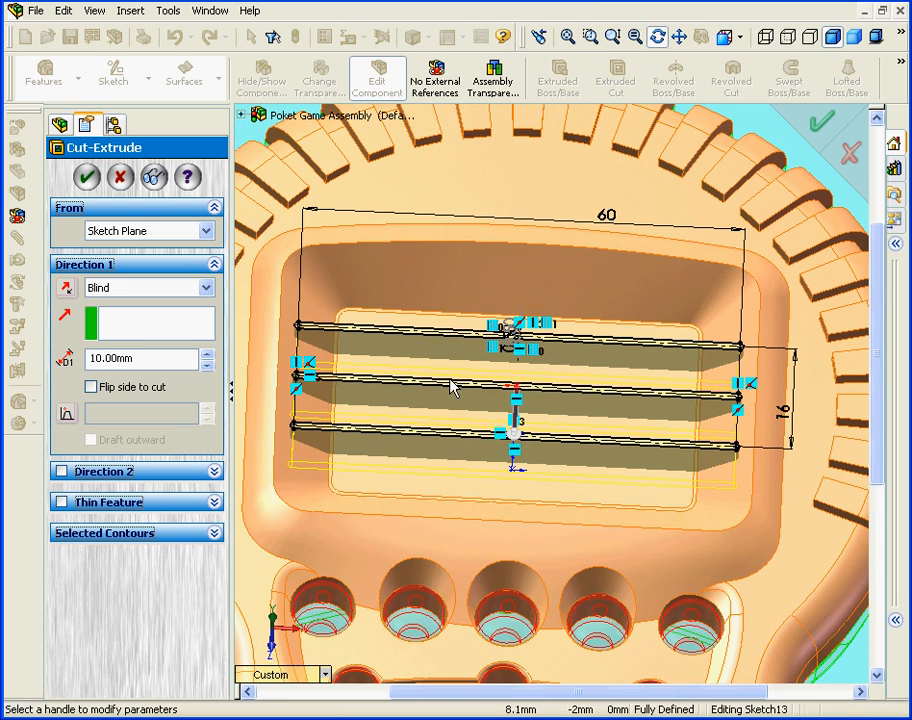
left_click(207, 288)
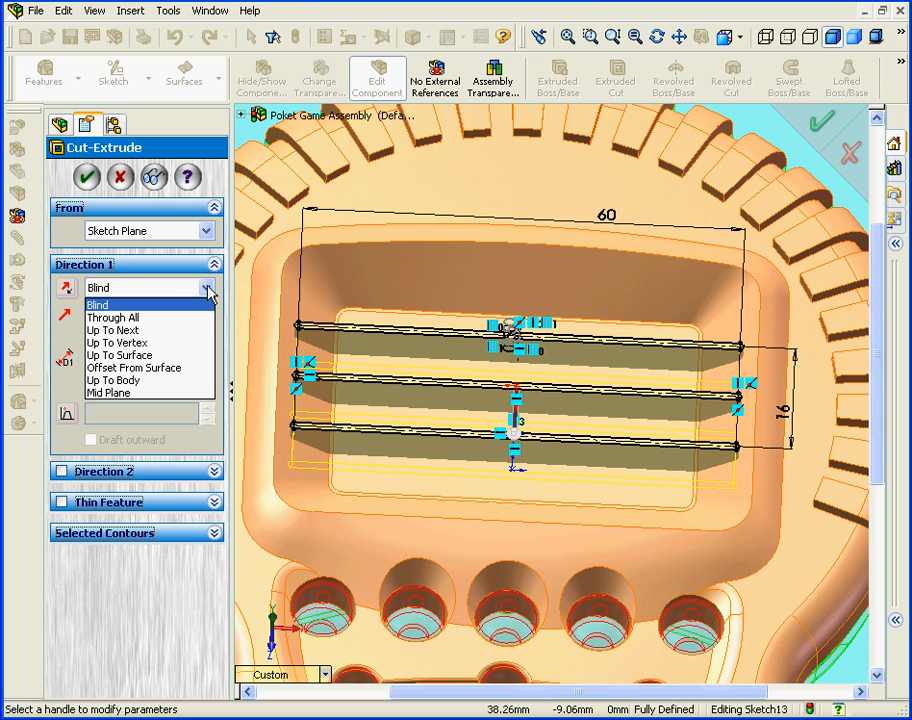
left_click(197, 355)
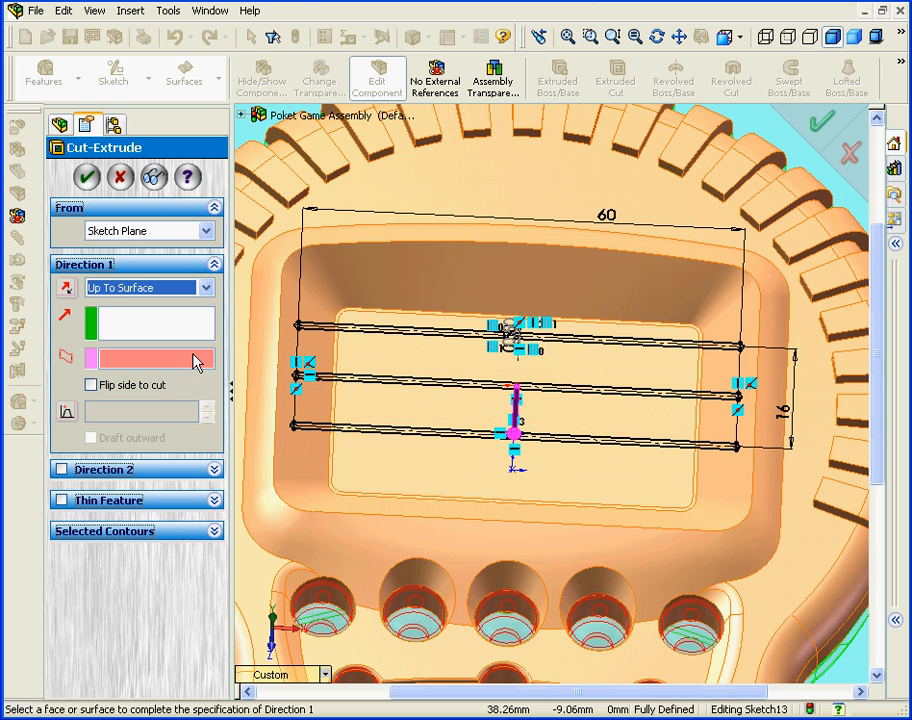
left_click(418, 466)
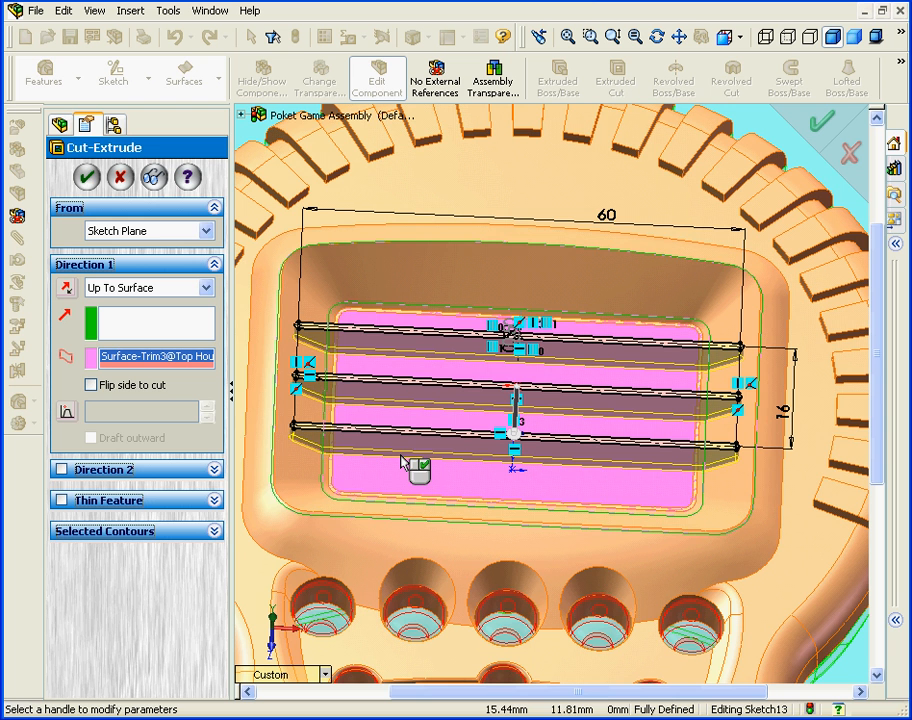
left_click(86, 177)
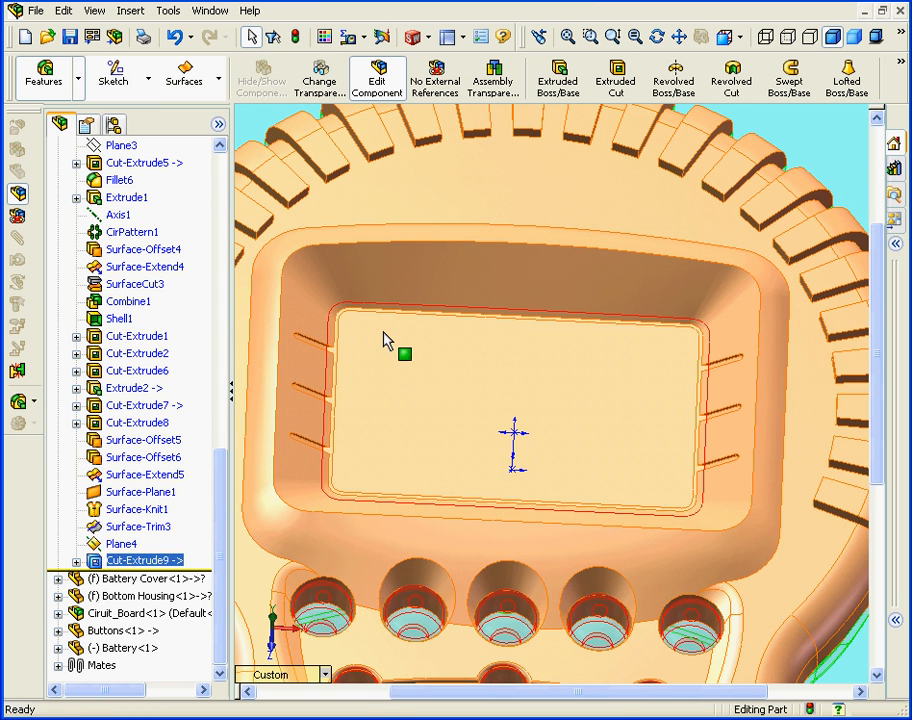
Hide the trimmed surface body covering the Top Housing's screen opening
right_click(403, 335)
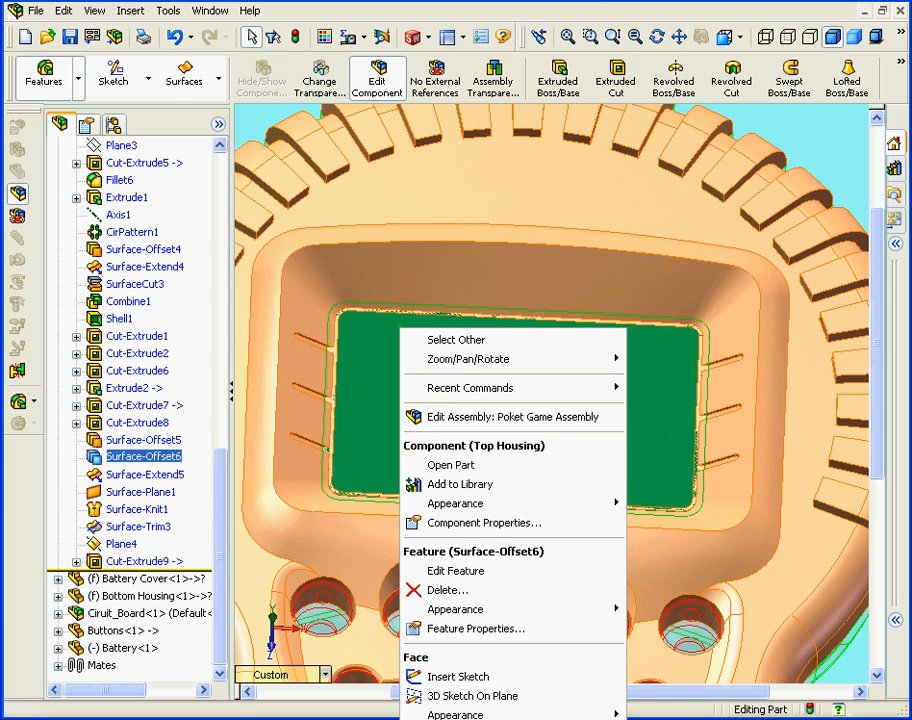
left_click(508, 718)
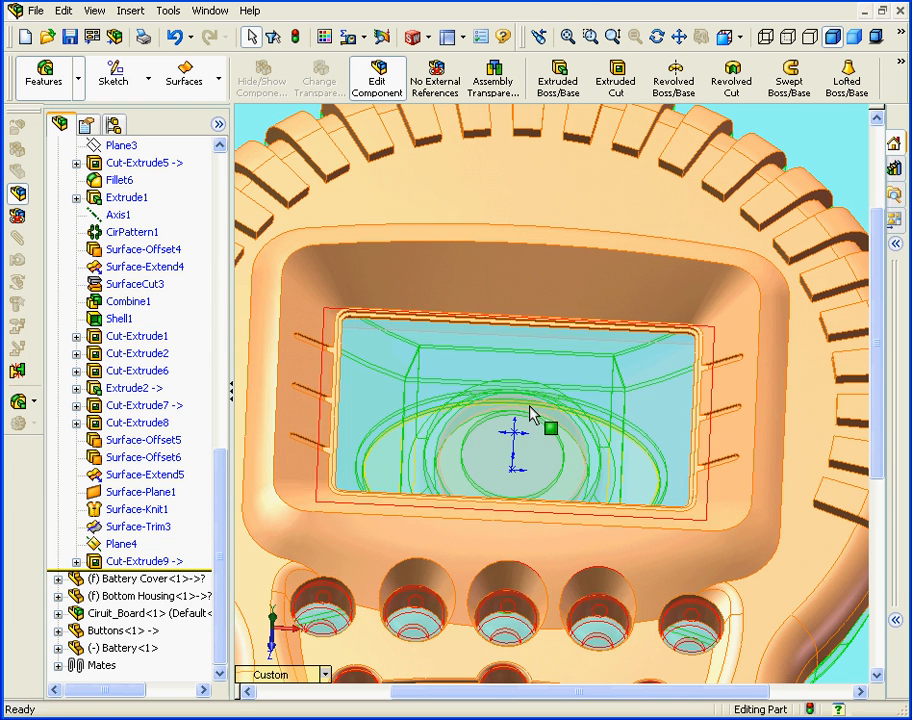
scroll(540, 388, "up", 6)
middle_click_drag(542, 382, 739, 472)
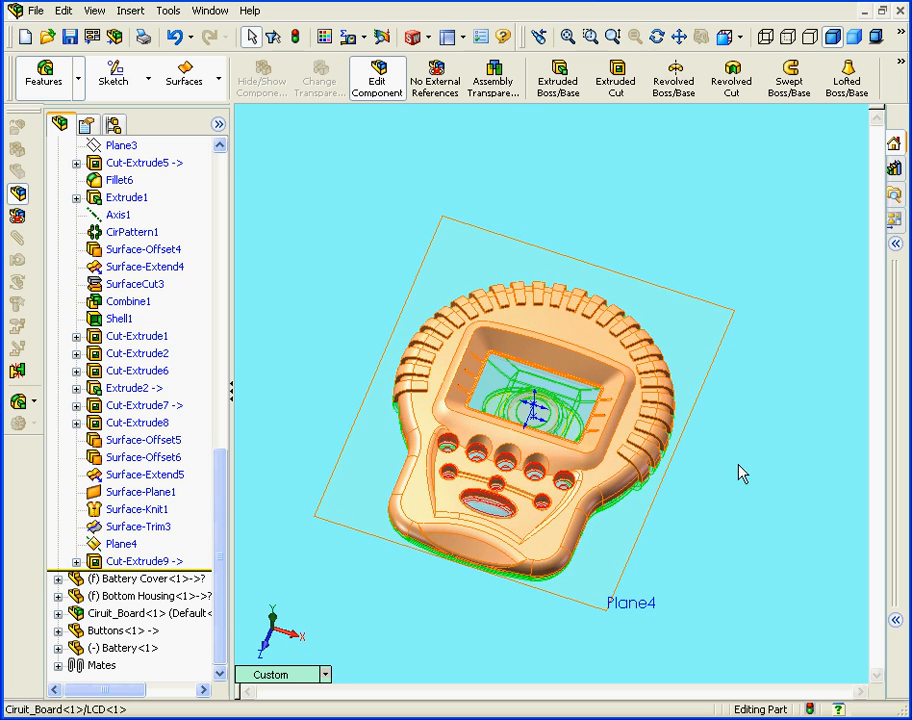
middle_click_drag(624, 440, 630, 400)
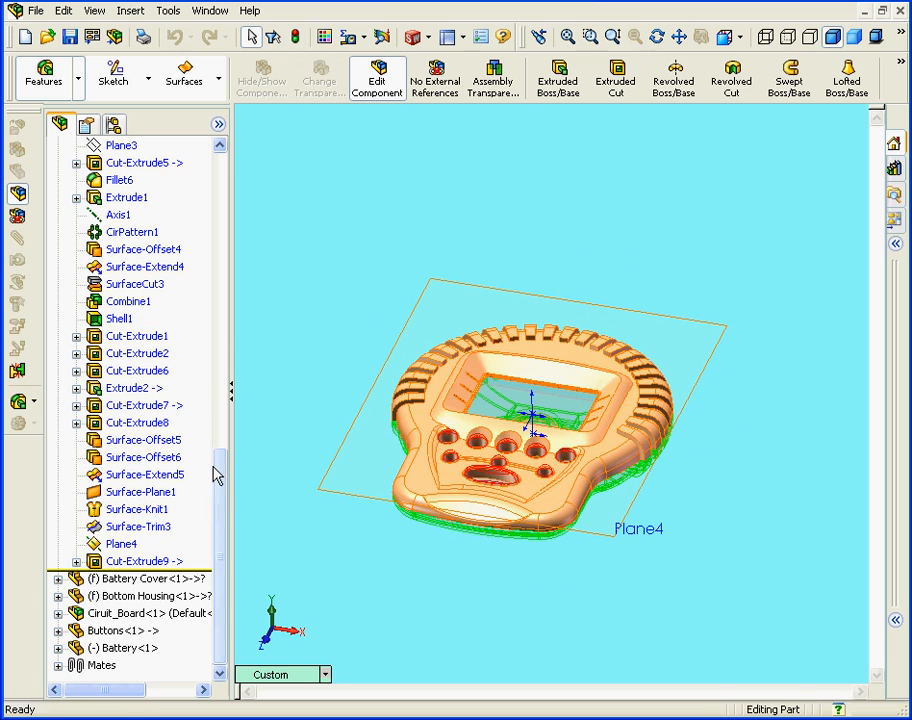
Hide Plane4 in the Top Housing
left_click_drag(218, 474, 219, 133)
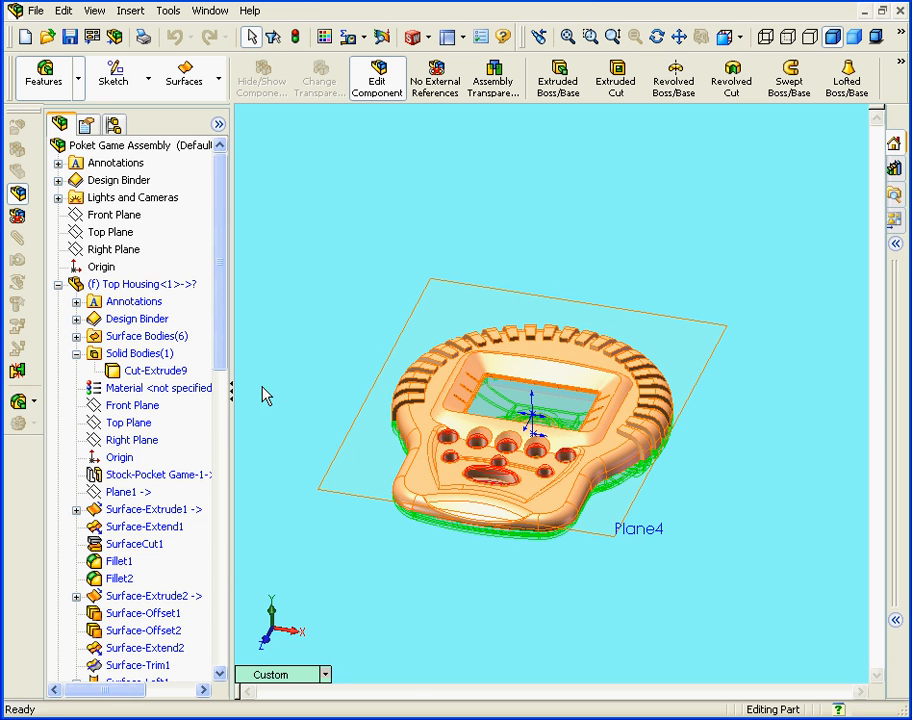
scroll(224, 366, "down", 11)
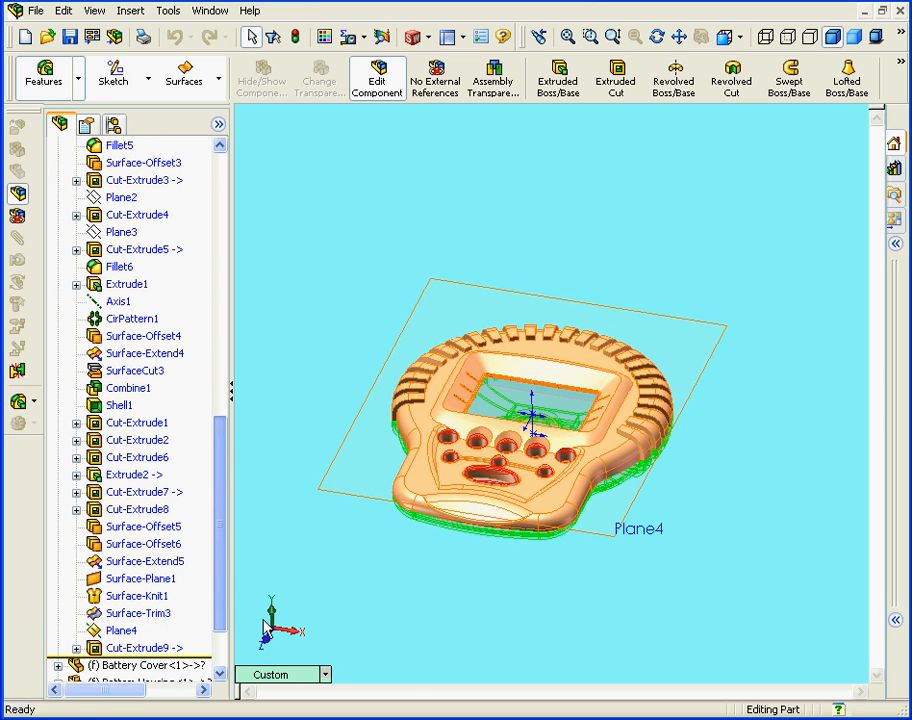
right_click(128, 631)
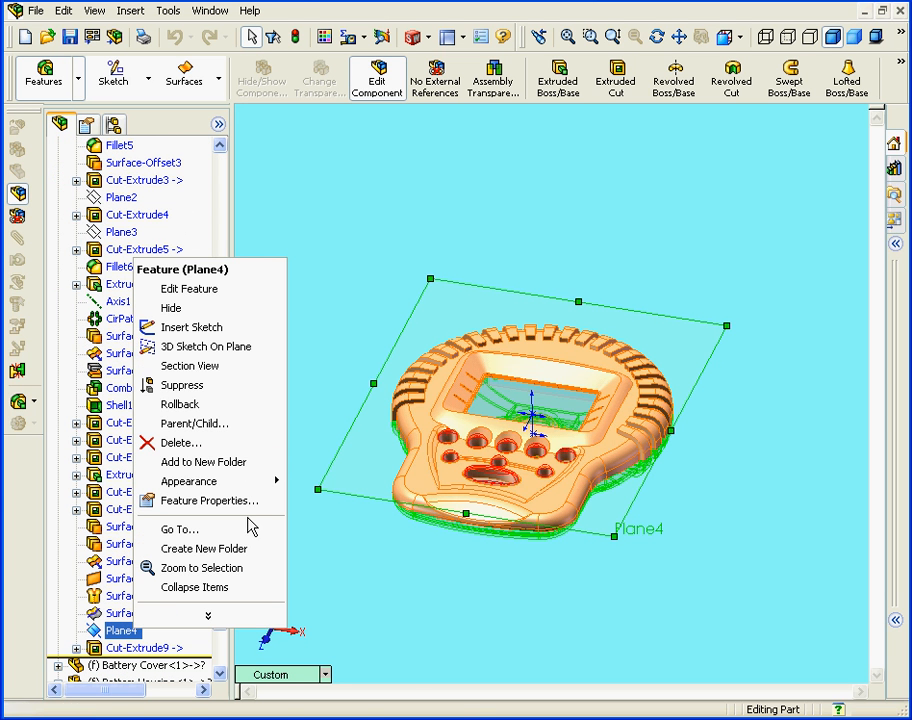
left_click(198, 309)
Collapse the Top Housing's feature list and return to editing the top-level Poket Game Assembly
left_click_drag(226, 562, 222, 265)
left_click(57, 285)
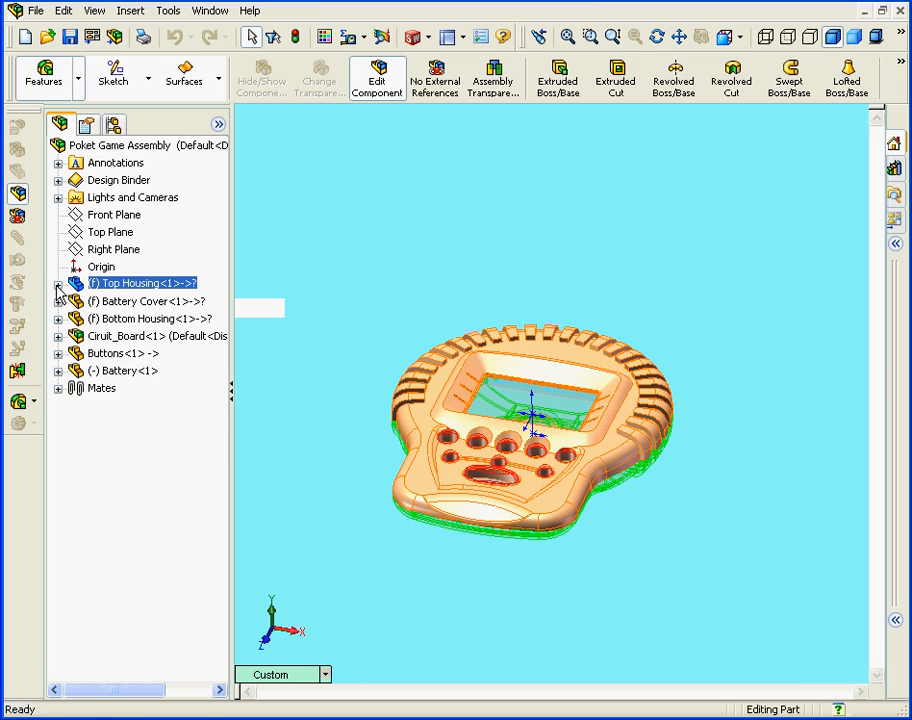
right_click(124, 150)
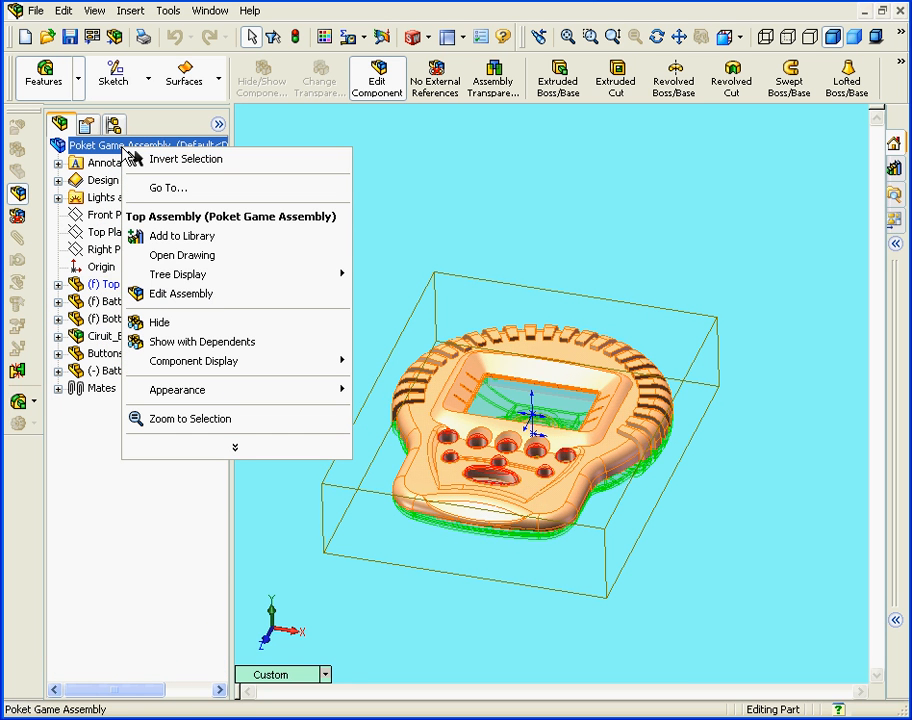
left_click(242, 295)
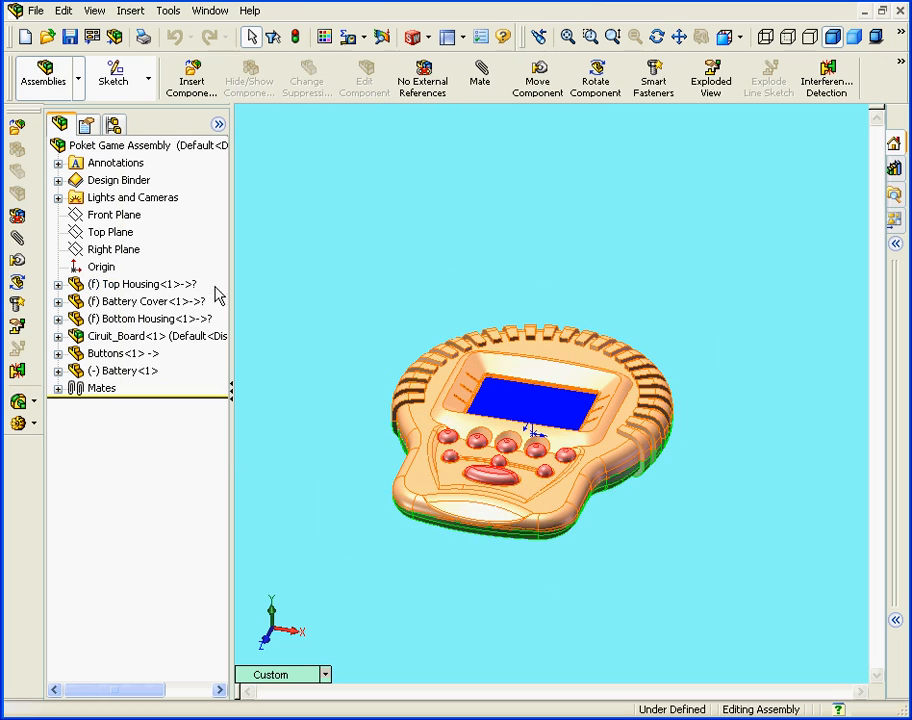
scroll(562, 418, "down", 2)
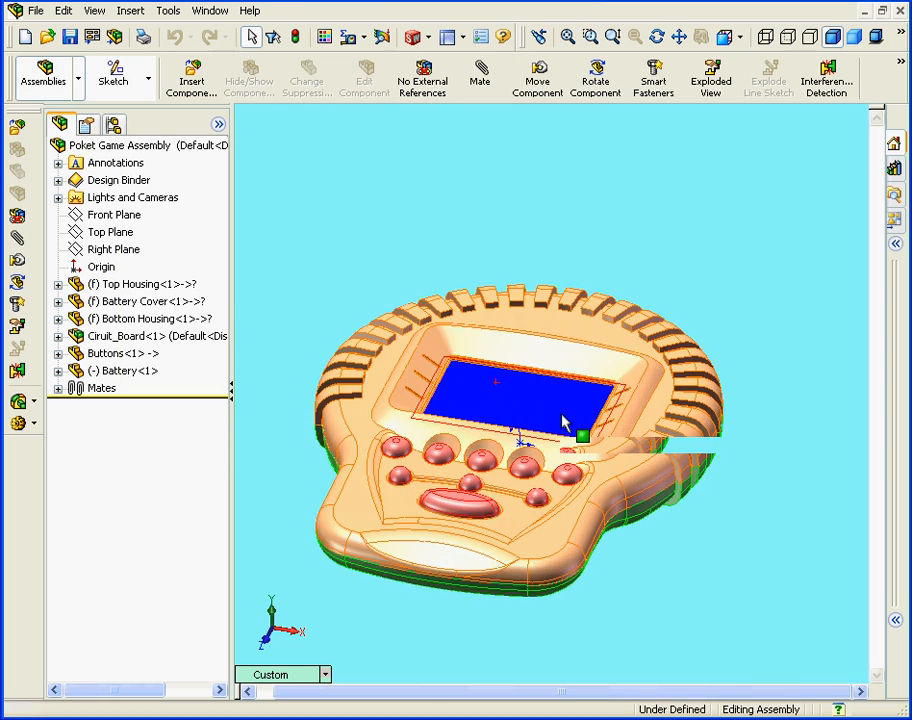
middle_click_drag(563, 418, 544, 435)
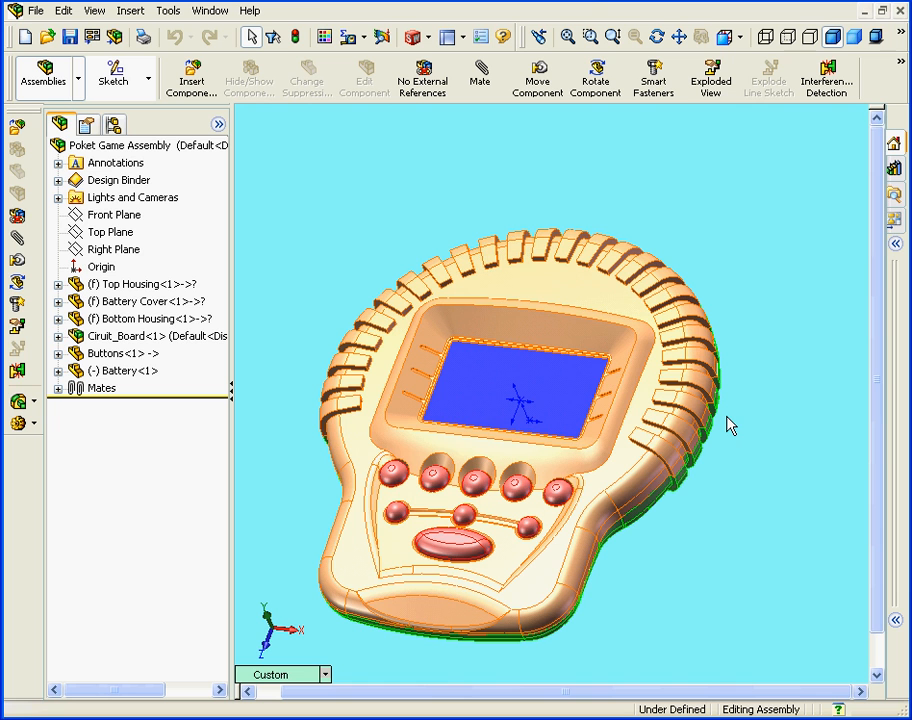